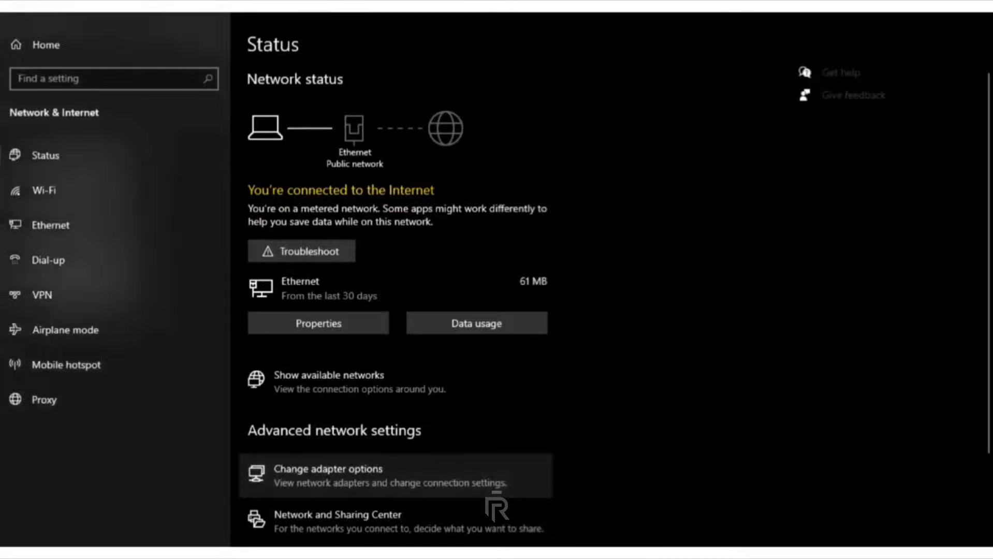
Give the Ethernet adapter static IPv4 192.168.1.21 with subnet mask 255.255.255.0 and confirm both dialogs.
click(328, 474)
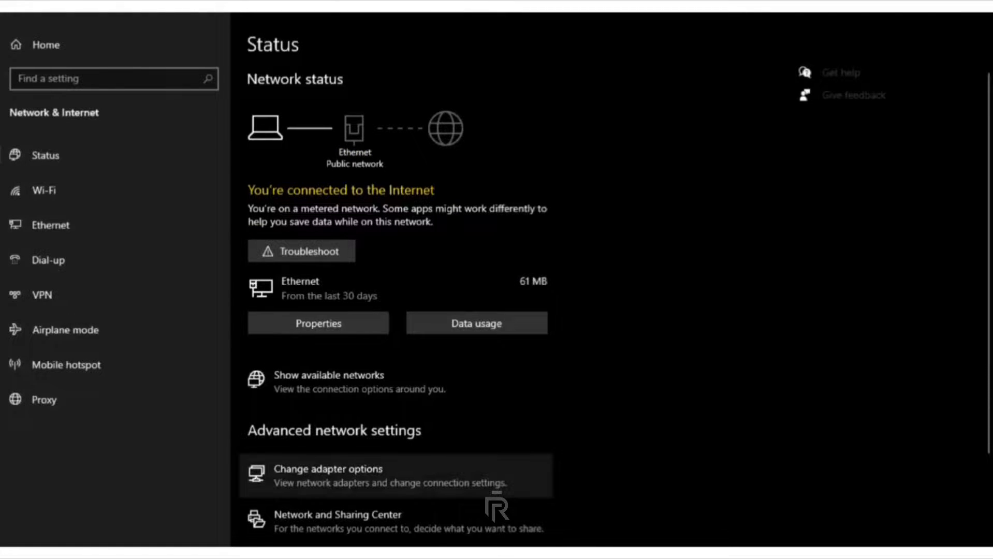
click(328, 474)
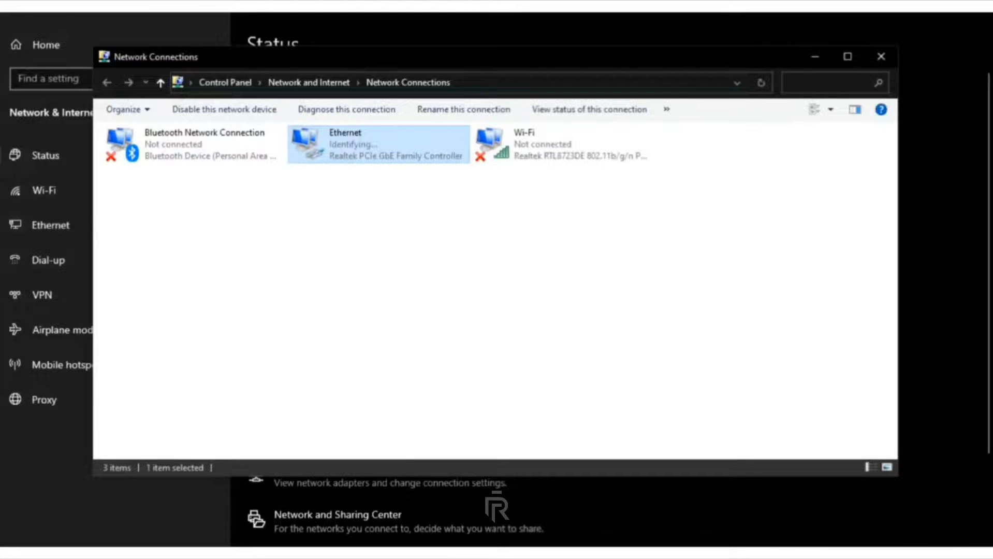
right_click(395, 151)
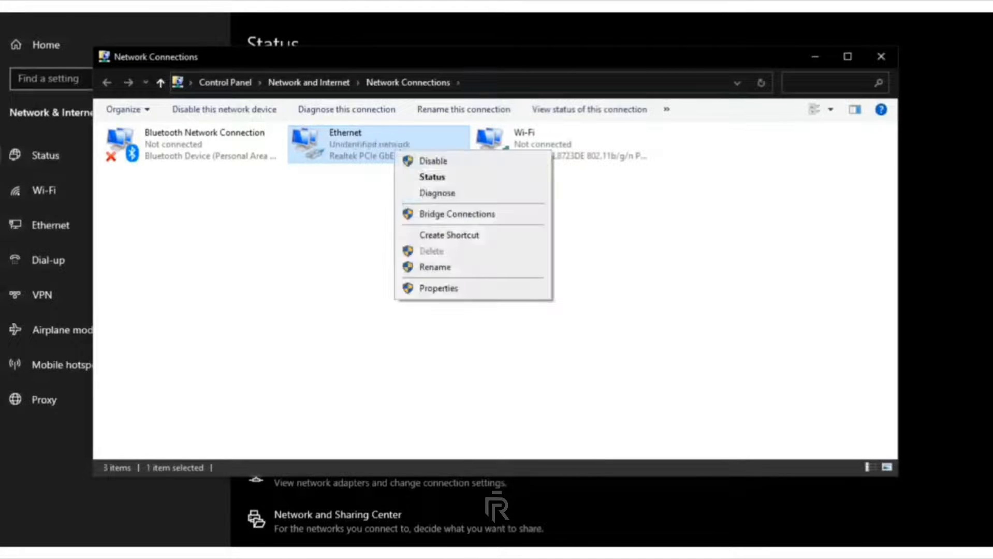
click(439, 288)
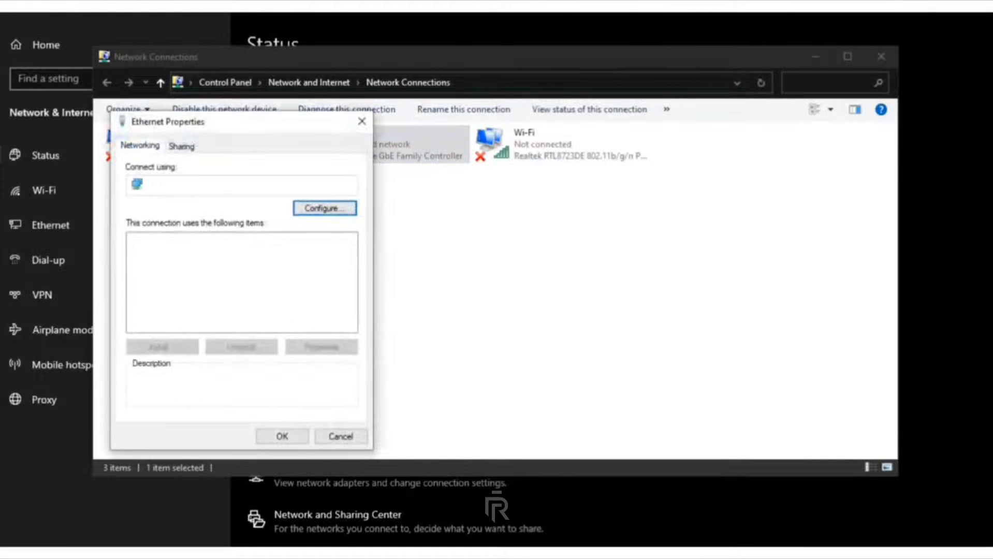
double_click(222, 277)
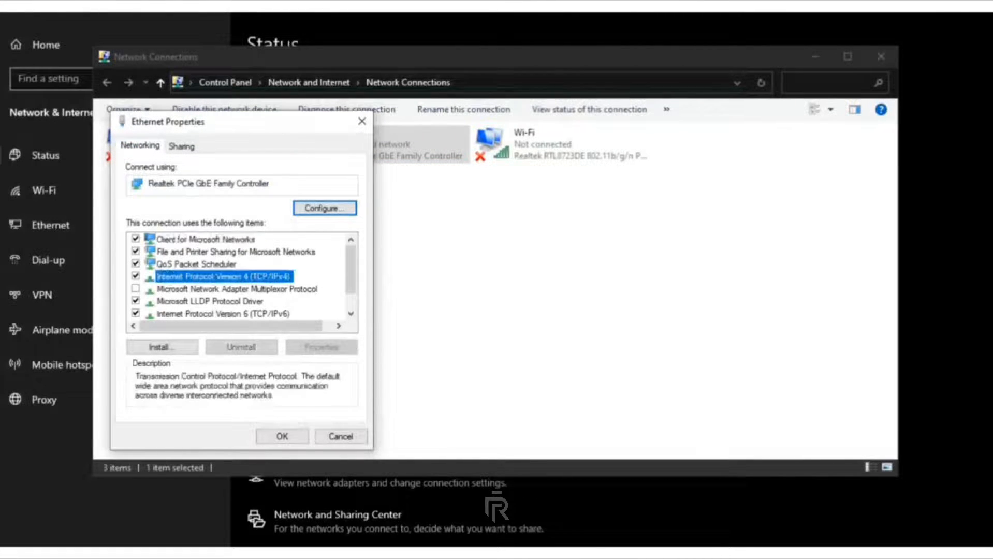
click(162, 282)
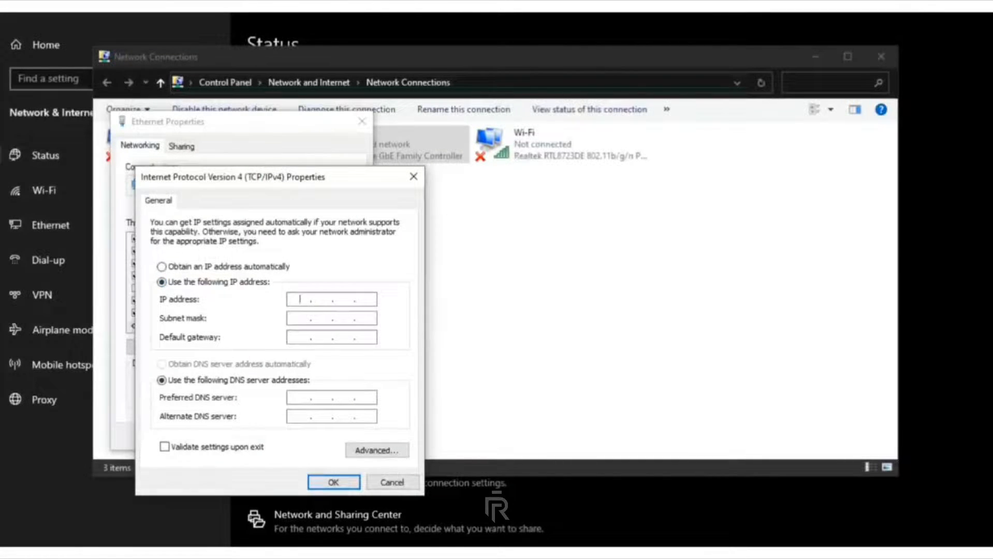
text(192 . 168 . 1 . 21)
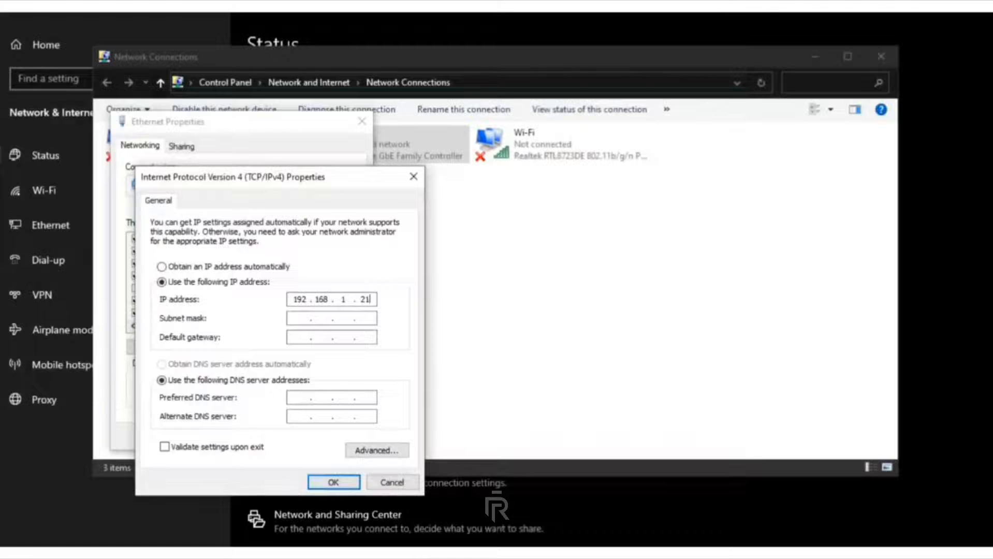
key(Tab)
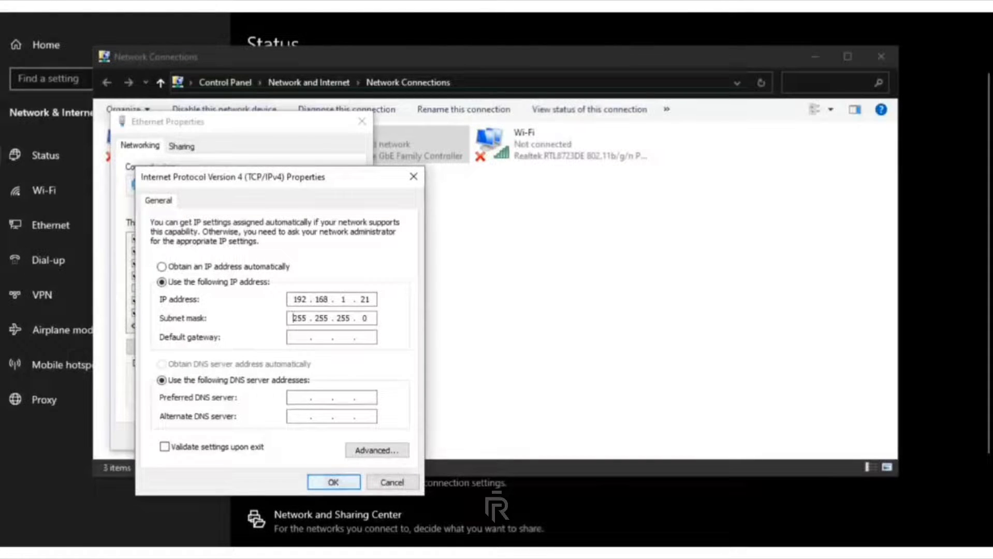
key(Return)
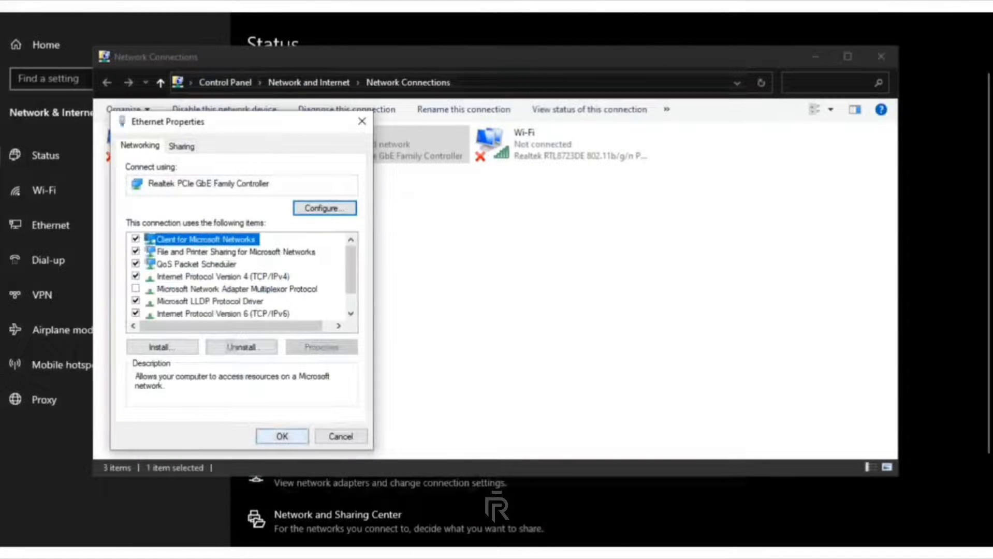
key(Return)
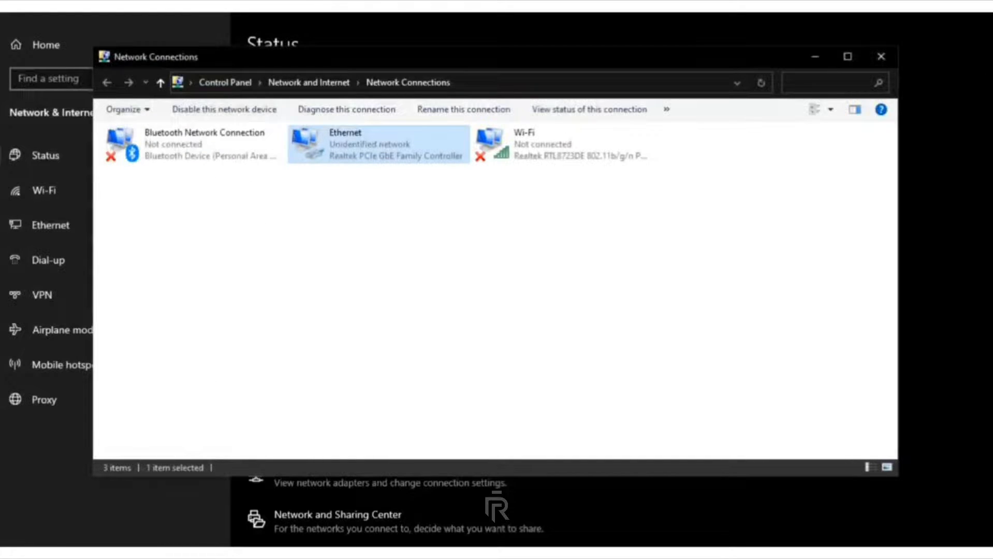
key(alt+shift+Tab)
key(alt+shift+Tab)
Ping the radio at 192.168.1.20 from Command Prompt.
key(alt+Tab)
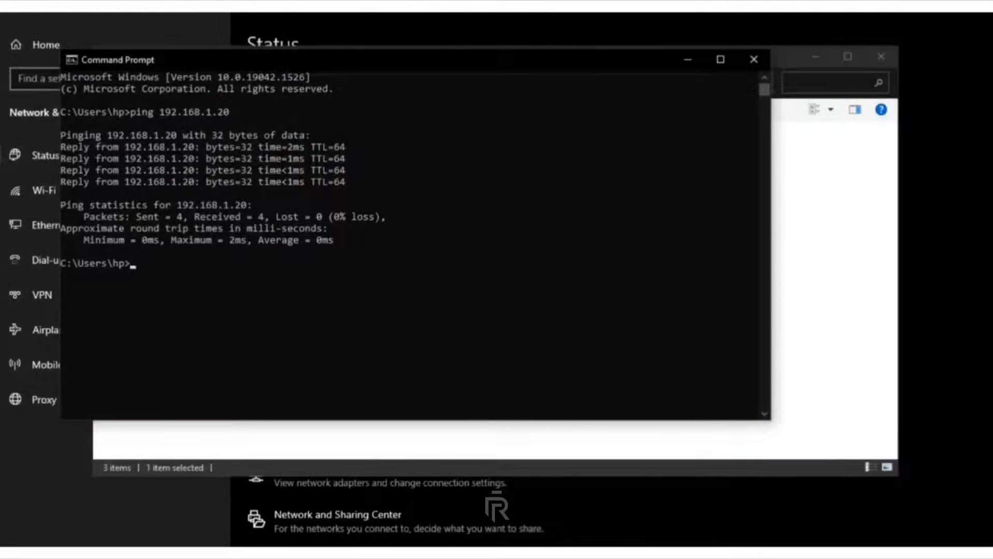
text(pung)
key(BackSpace)
key(BackSpace)
key(BackSpace)
text(ing 19)
key(BackSpace)
text(92.168.1.20)
key(Return)
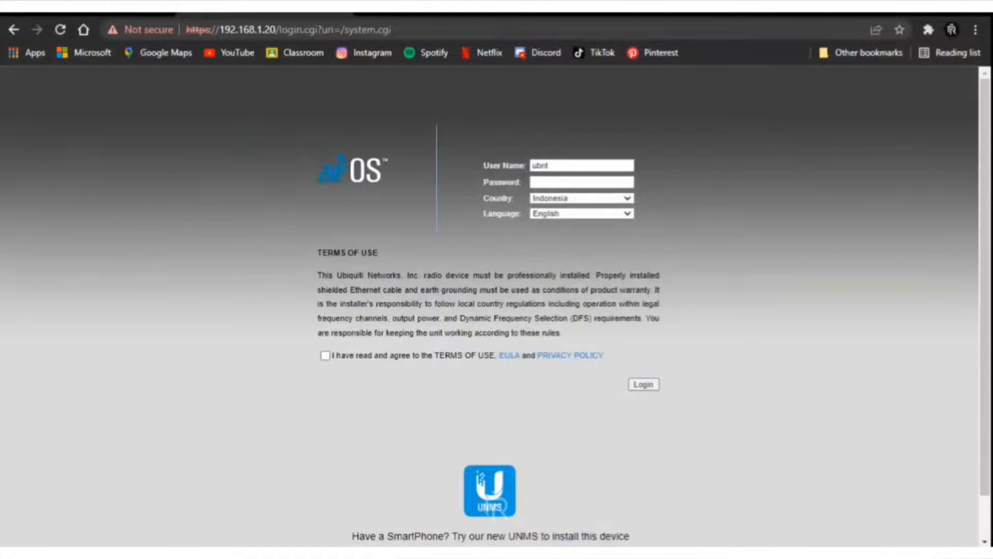
Log in to the Rocket M5 with the default password, accepting the Terms of Use.
click(582, 183)
text(ubnt)
click(325, 355)
click(644, 385)
click(644, 384)
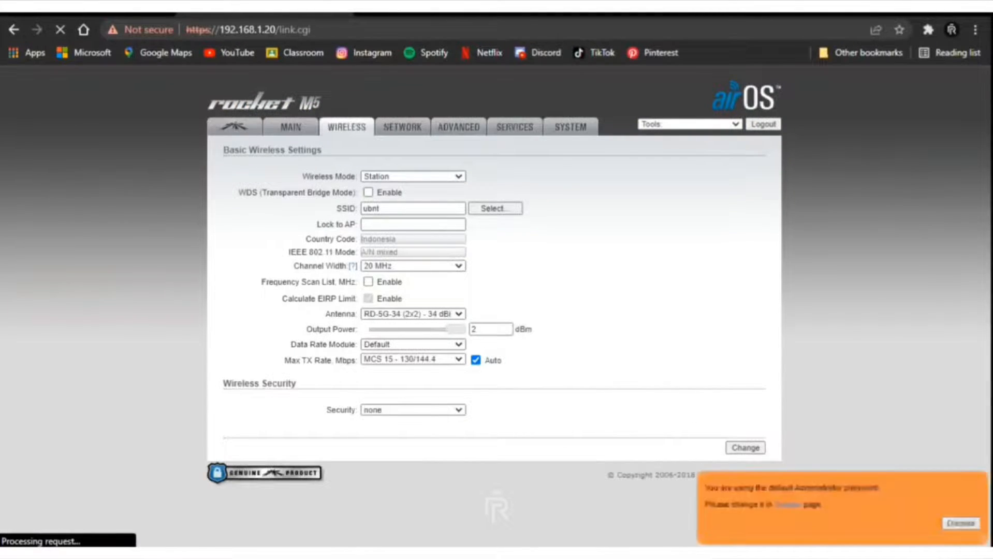
Set Wireless Mode to Access Point, SSID to TEAM 5, and antenna to RD-5G-30 30 dBi.
click(414, 176)
click(388, 198)
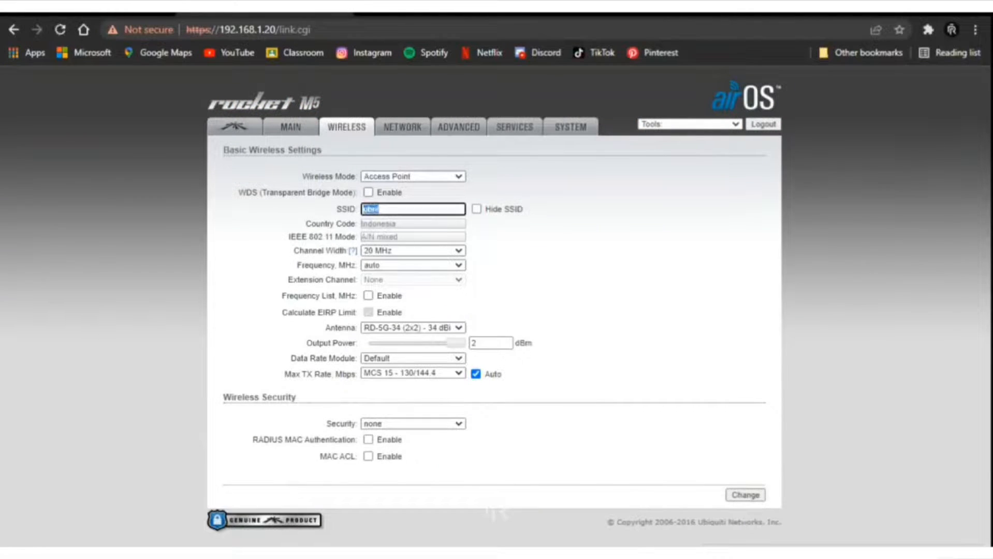
text(TEAM 5)
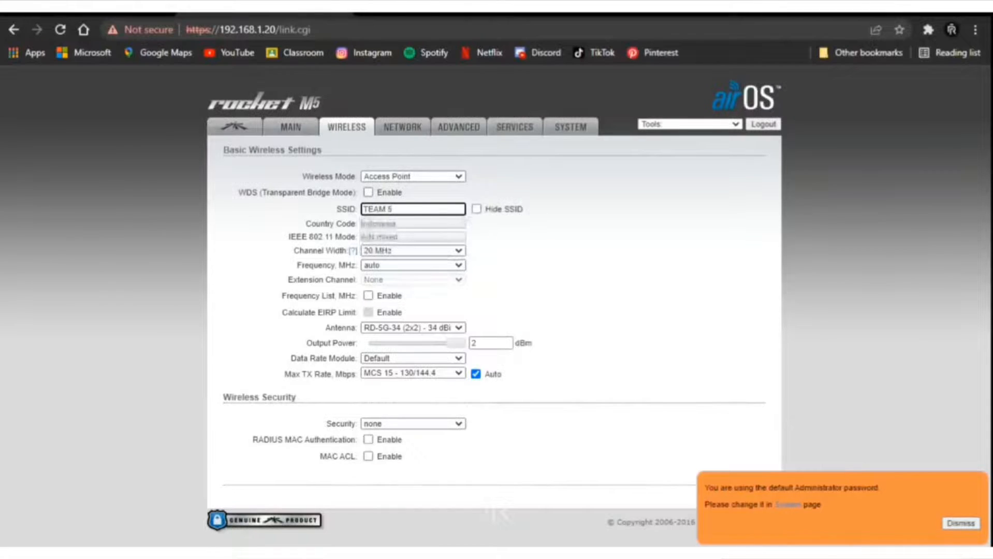
click(414, 328)
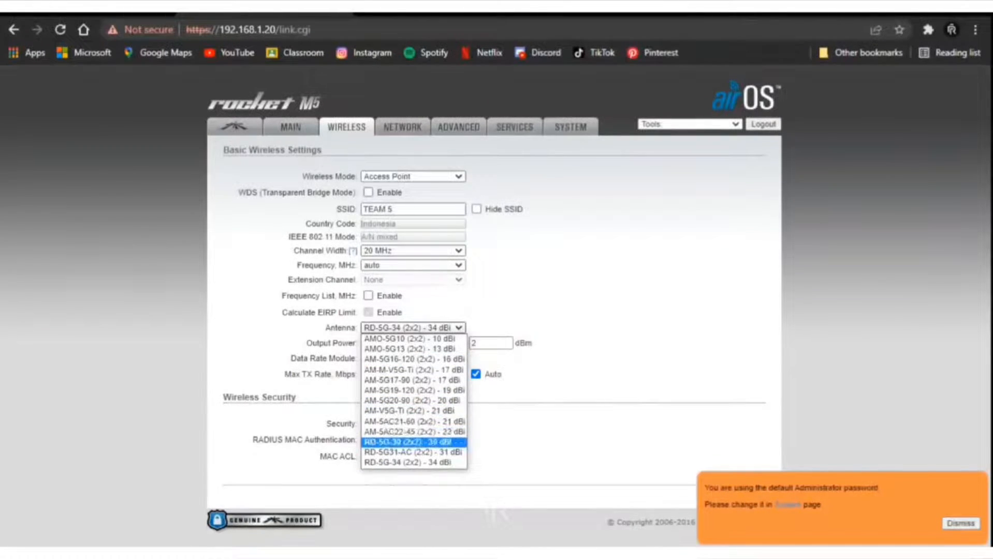
click(413, 442)
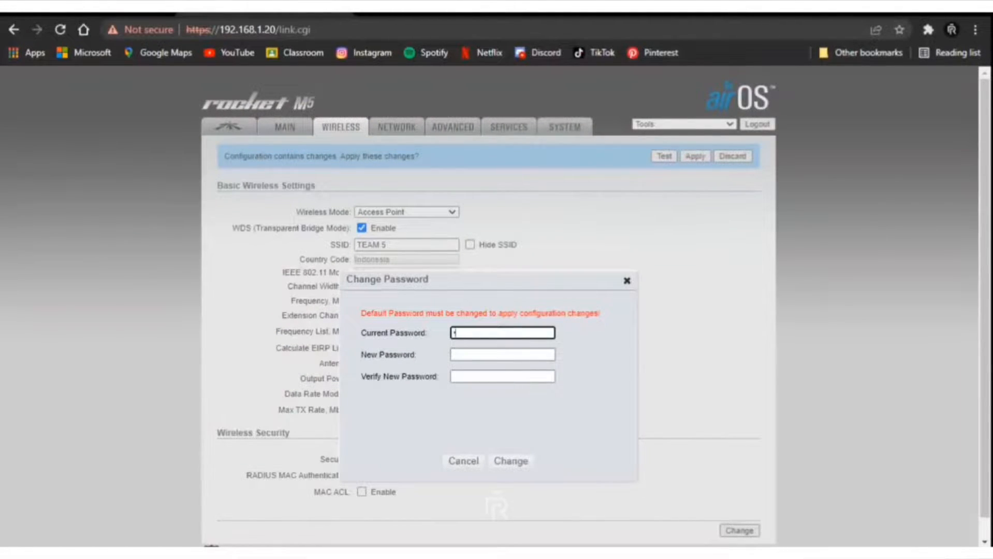
Replace the default admin password with a new one and apply the pending wireless changes.
text(ubnt)
key(Tab)
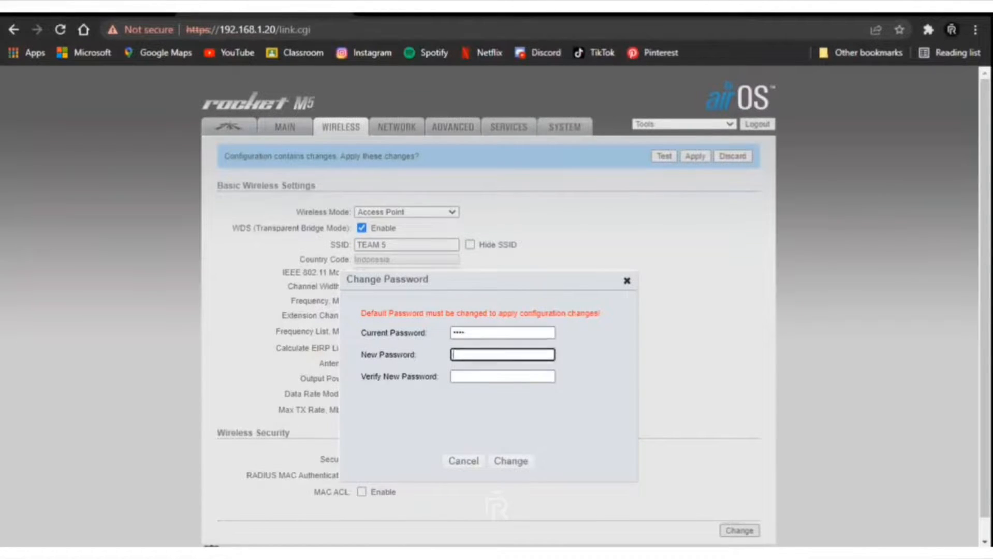
text(••••••••)
key(Tab)
text(••••••••)
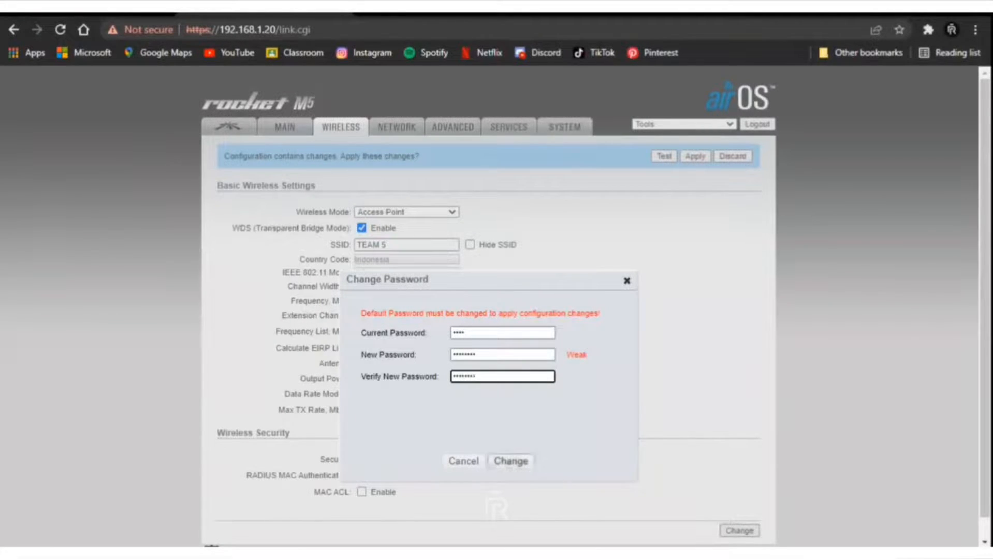
click(511, 461)
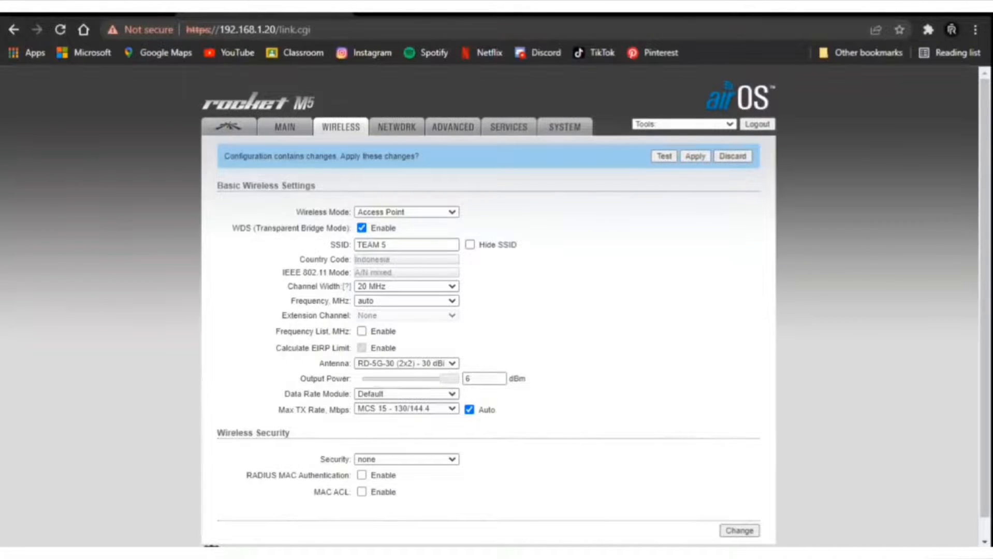
click(695, 156)
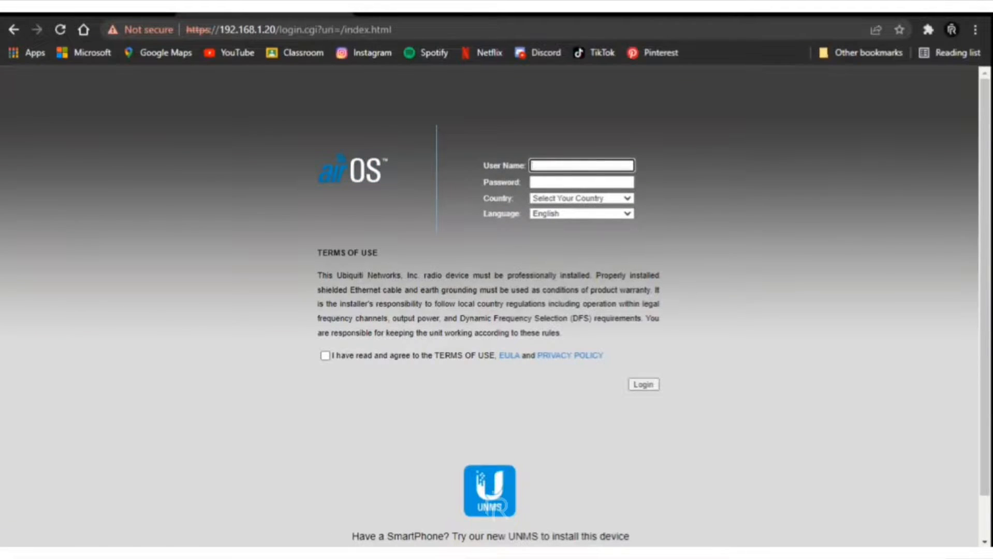
Log back in with the default credentials, country set to Indonesia, and the terms accepted.
text(ubnt)
key(Tab)
text(ubnt)
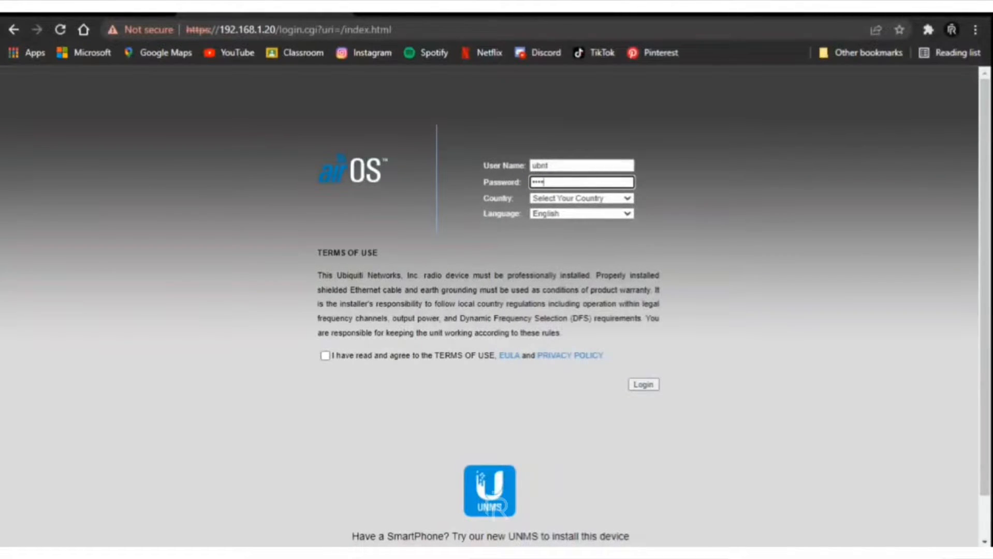
click(581, 198)
scroll(580, 305, down, 15)
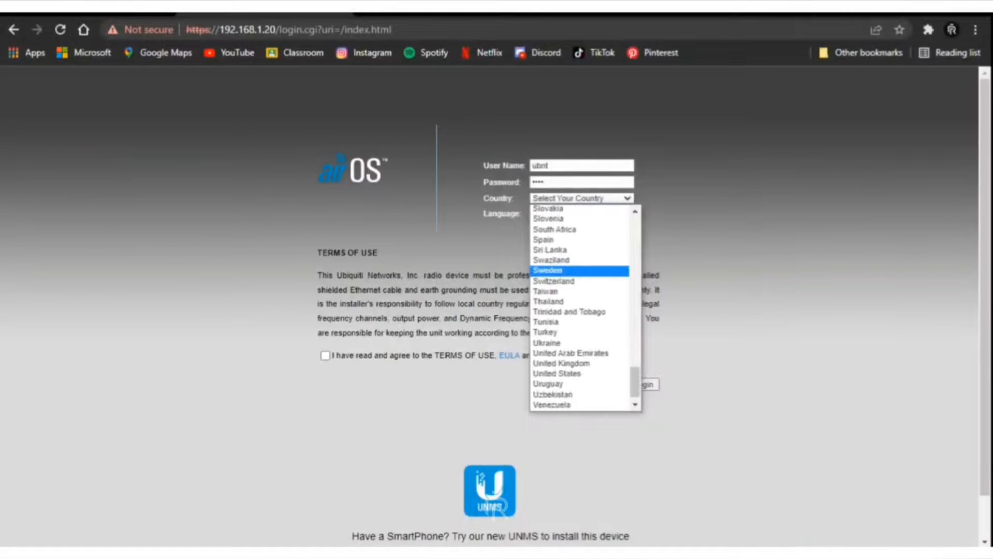
scroll(580, 260, up, 17)
scroll(580, 260, down, 6)
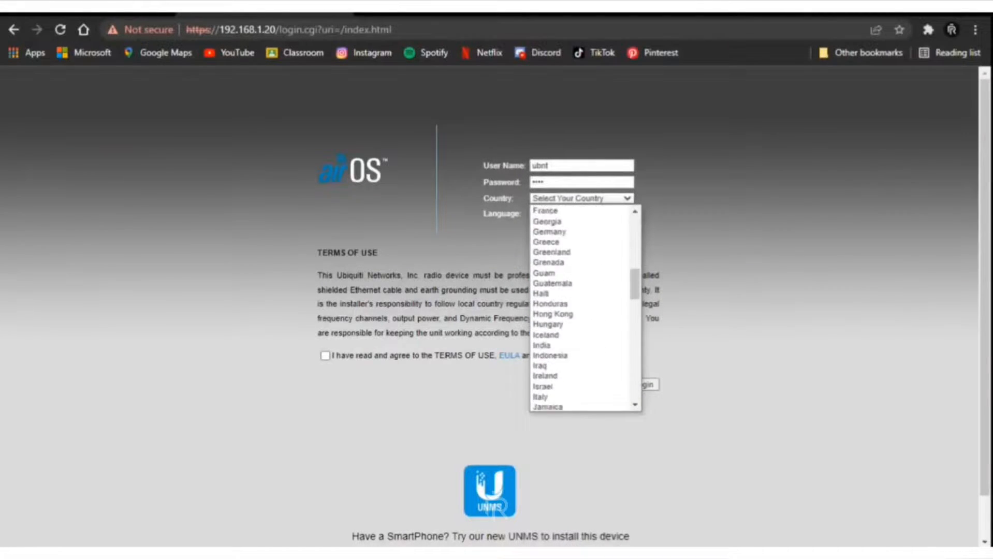
scroll(580, 280, down, 14)
scroll(580, 280, up, 14)
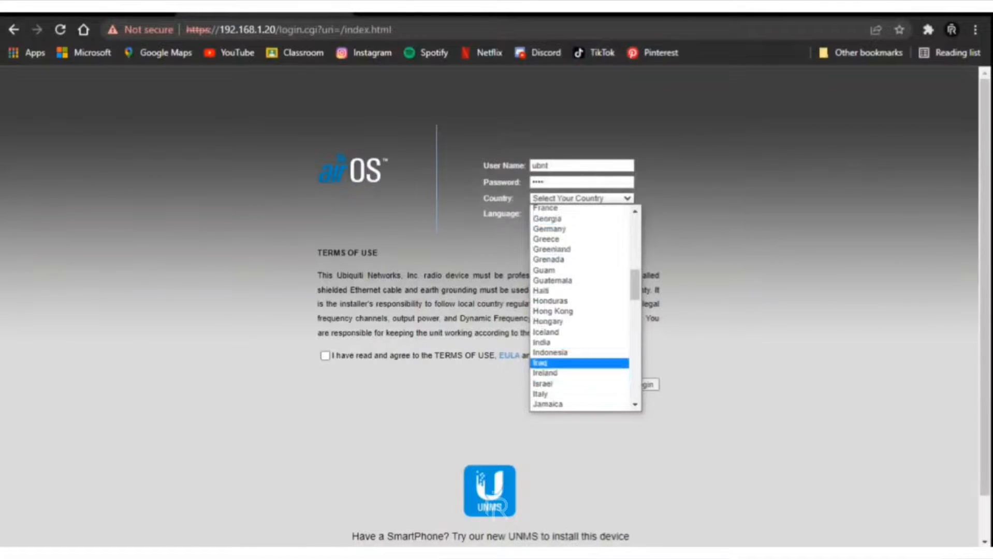
click(550, 352)
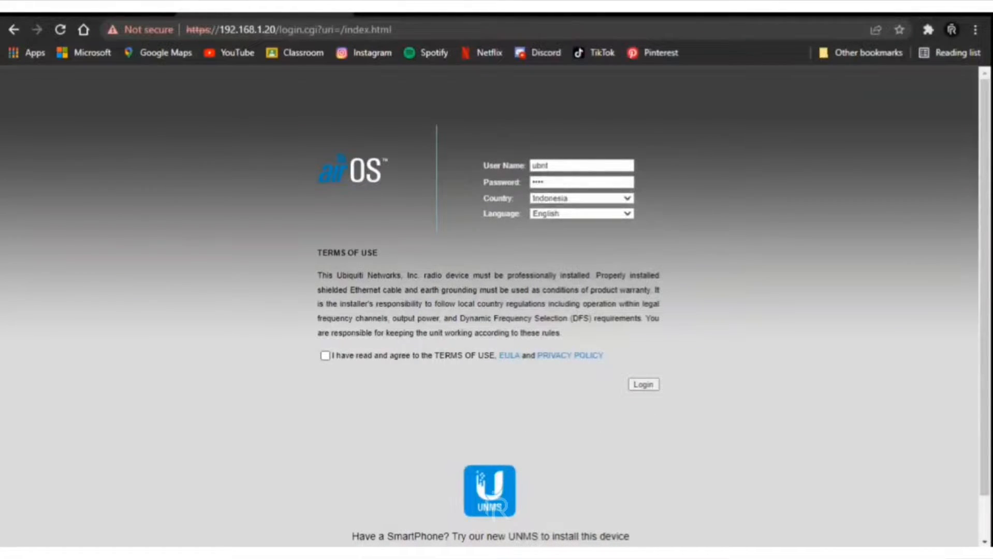
click(325, 355)
click(643, 385)
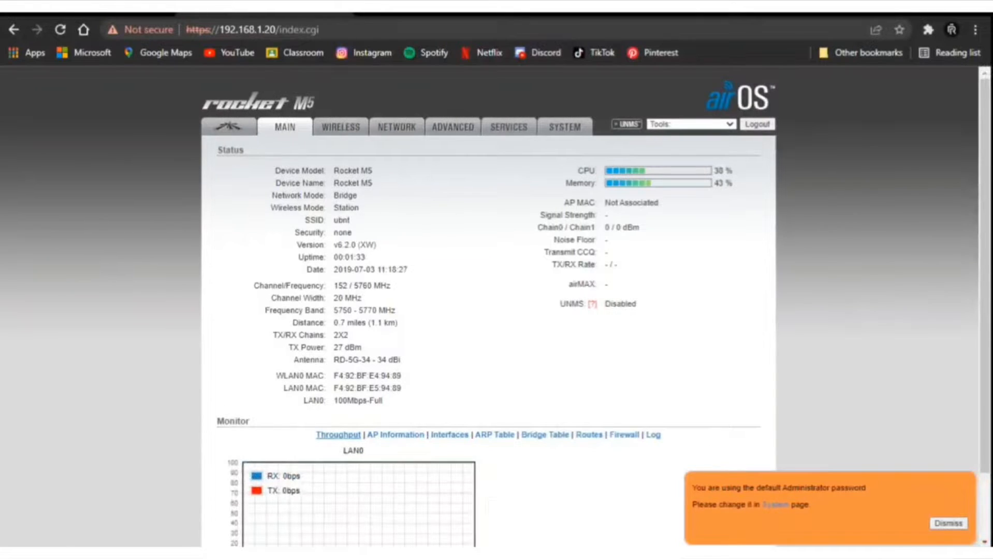
Pick the TEAM 5 network from the site survey scan as the station's SSID.
click(341, 126)
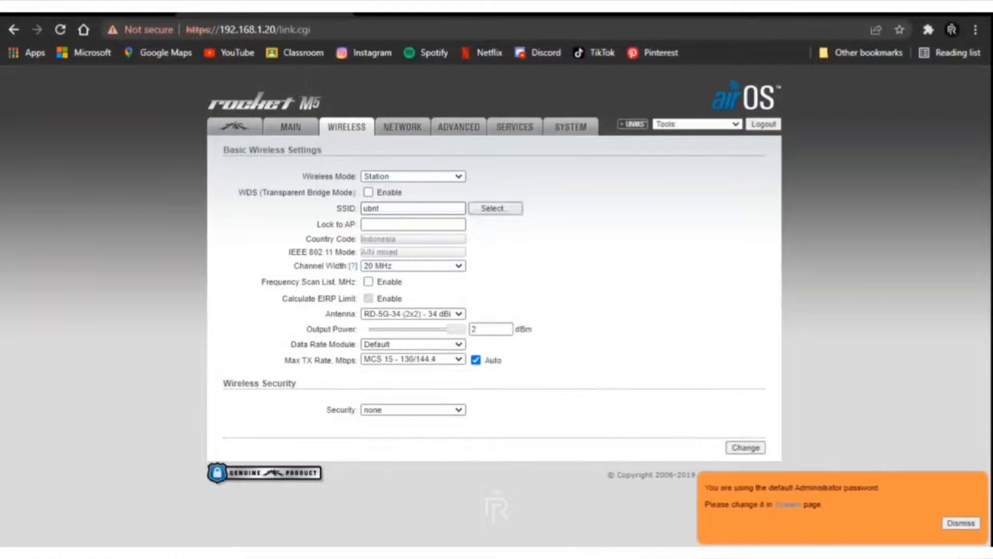
click(414, 177)
click(413, 187)
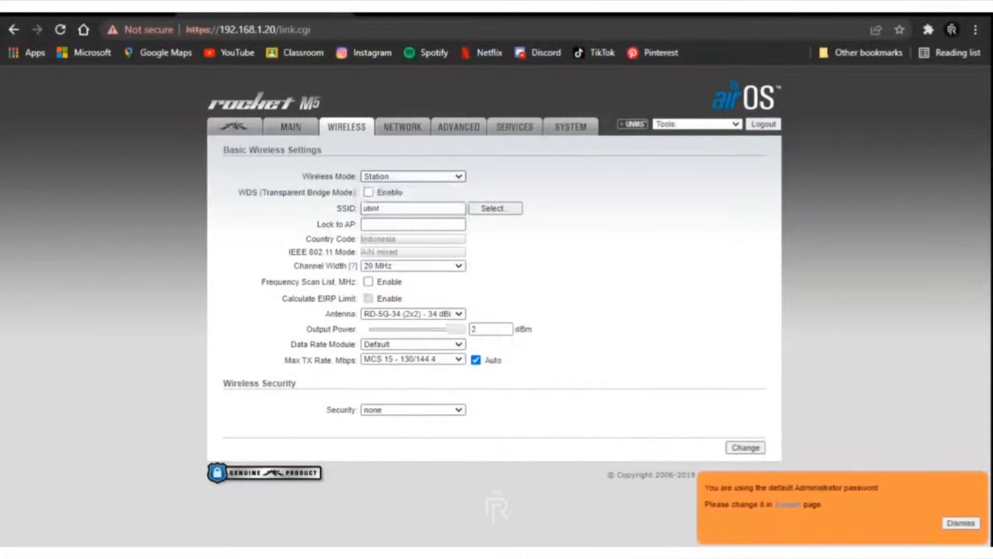
click(496, 209)
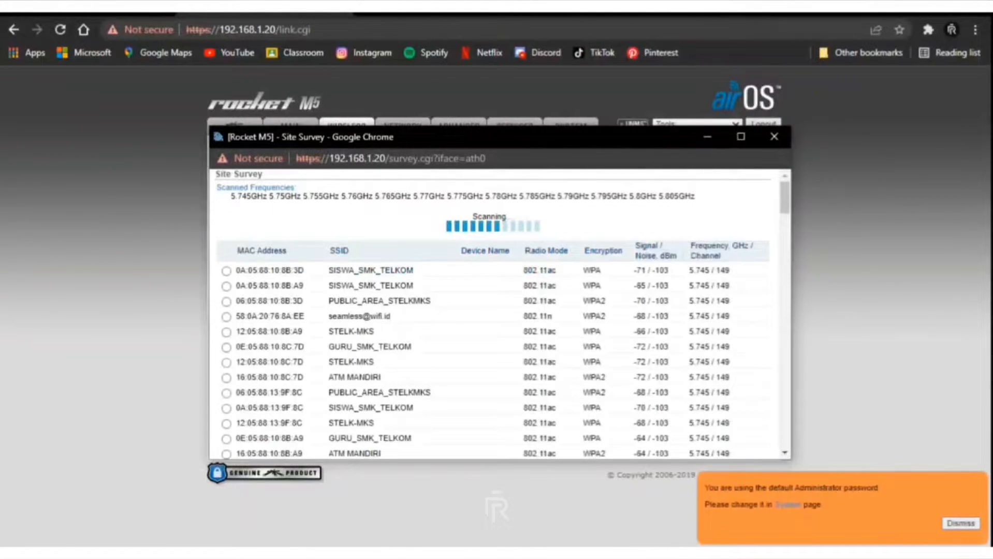
scroll(497, 321, down, 10)
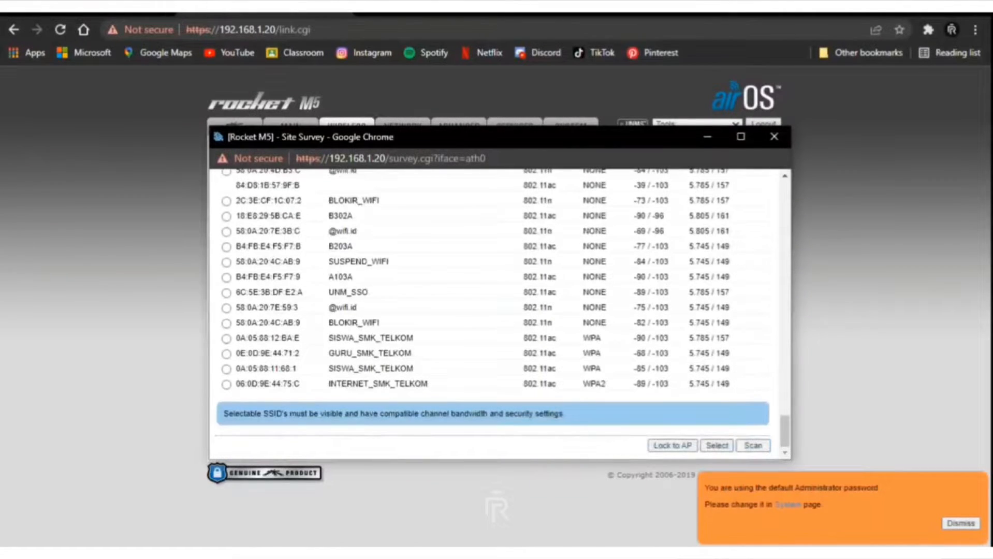
scroll(500, 313, up, 3)
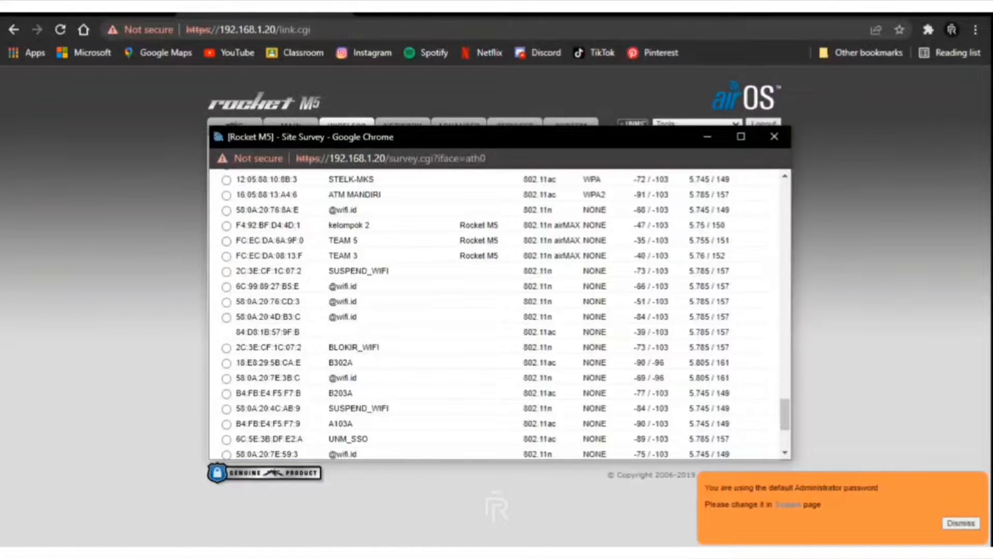
click(226, 241)
scroll(501, 313, down, 3)
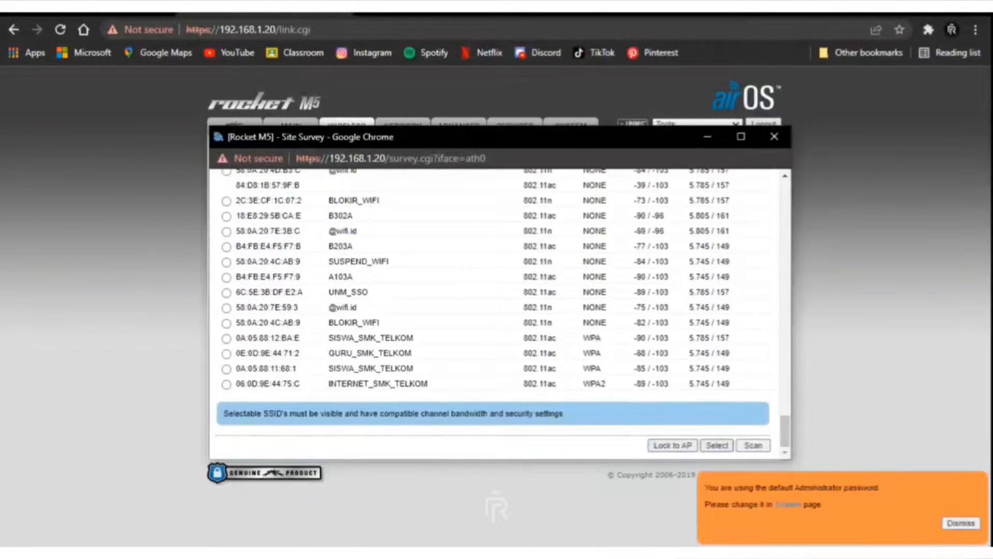
click(716, 445)
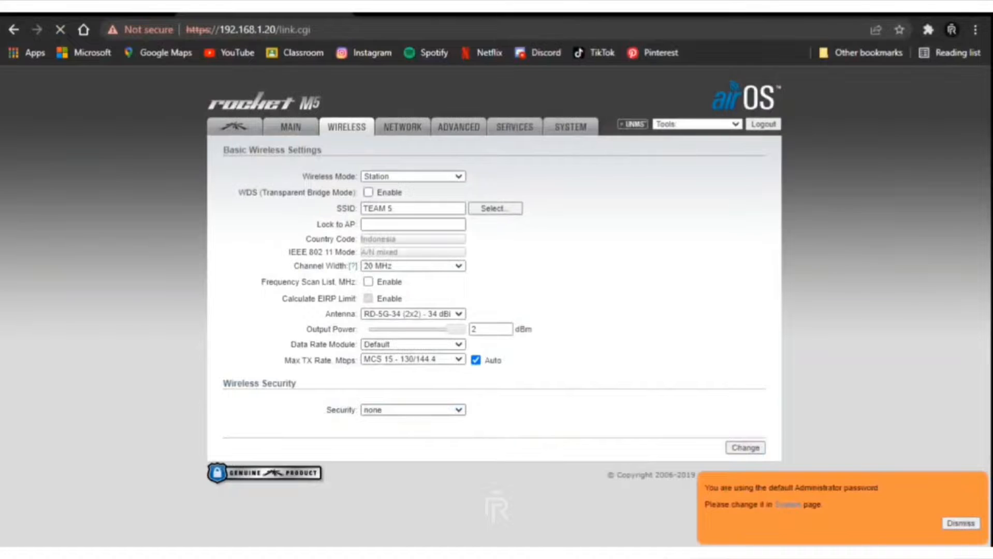
Select the RD-5G-30 (2x2) 30 dBi antenna, set a new admin password, and apply the changes.
click(413, 314)
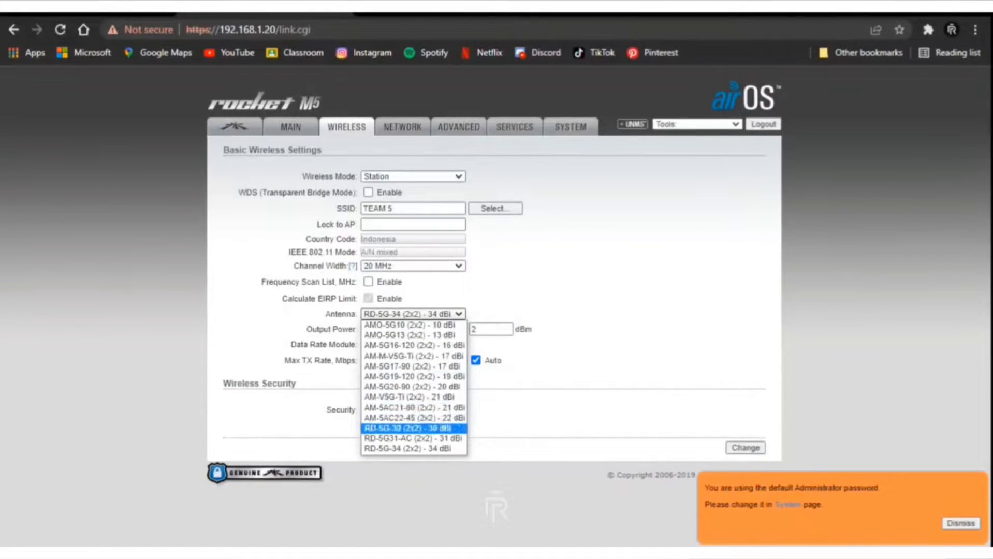
click(408, 427)
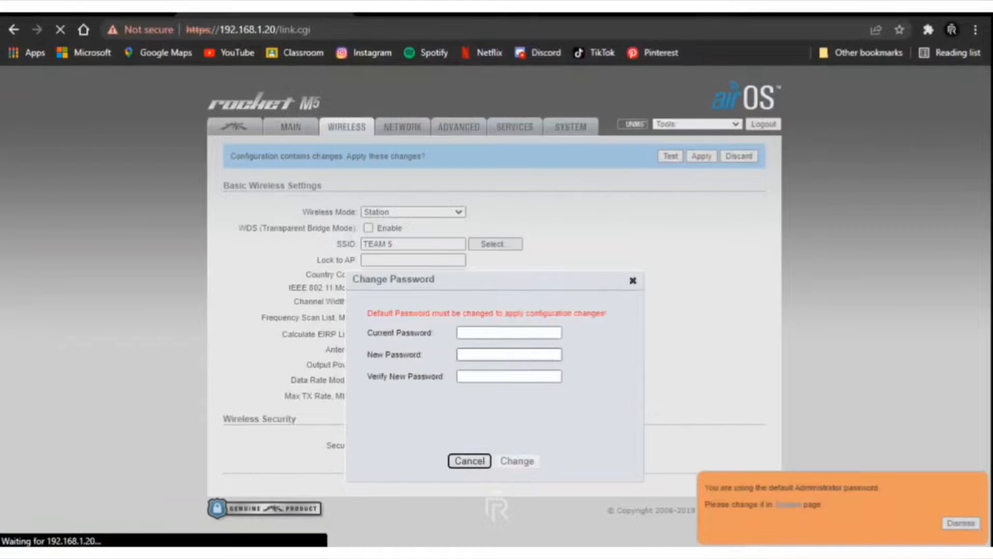
click(509, 333)
text(••)
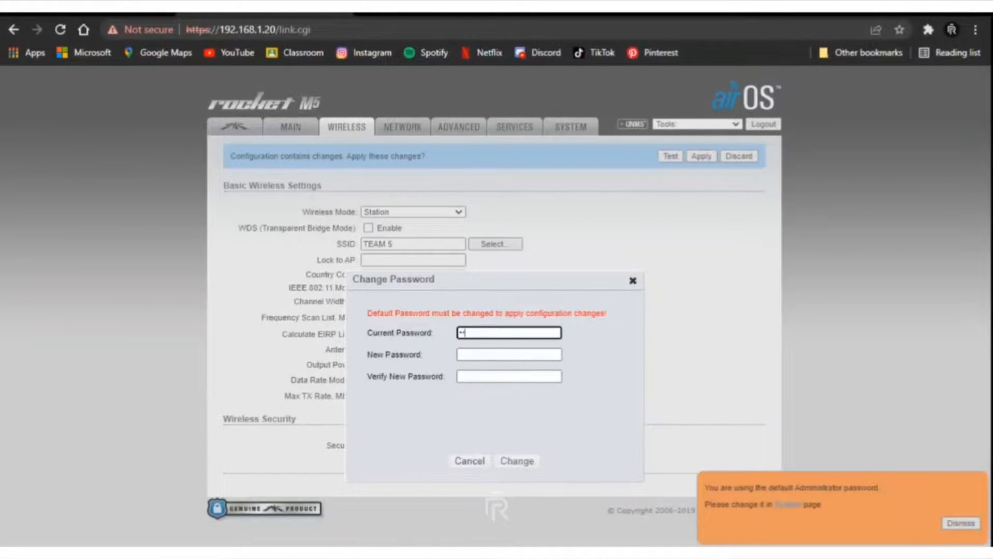
text(nt)
key(Tab)
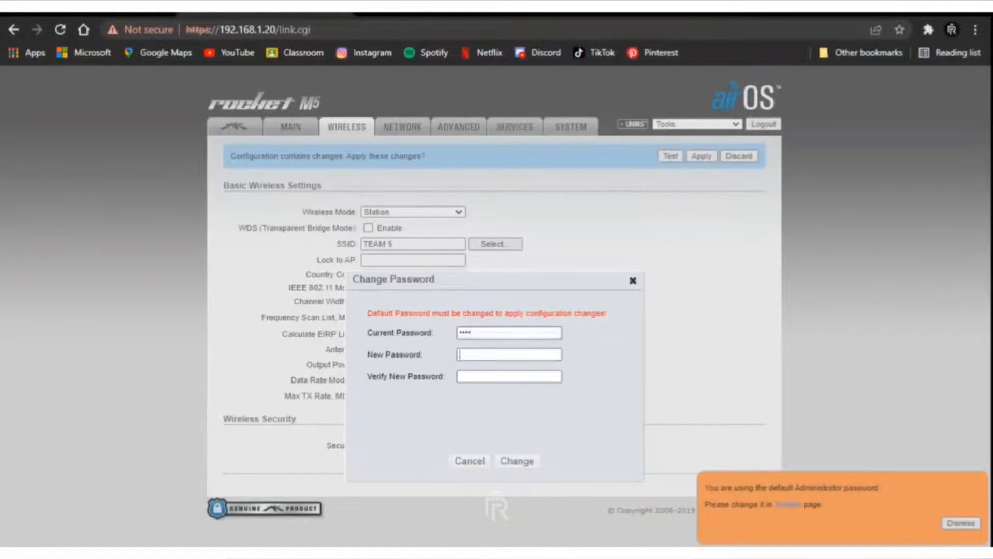
text(••••••••)
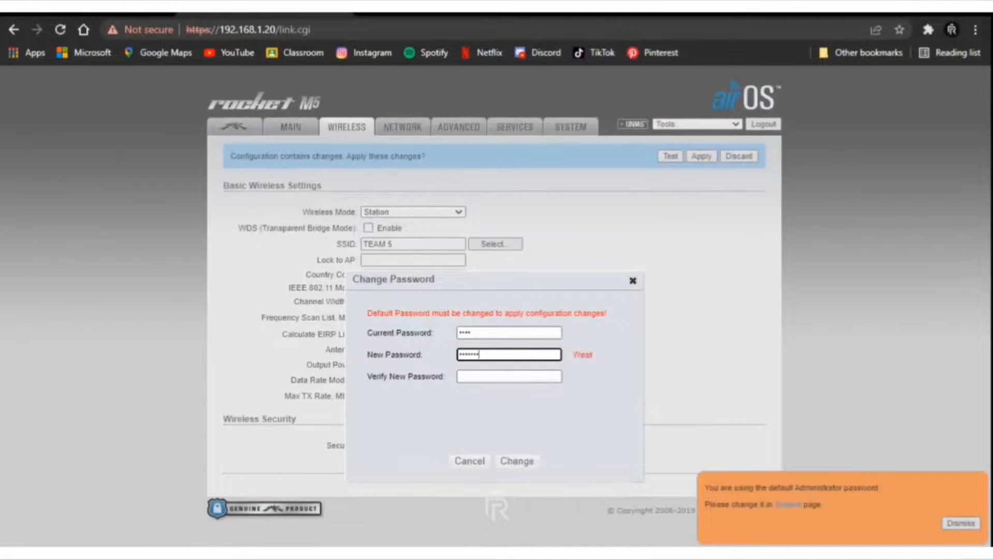
key(Tab)
text(•••••••)
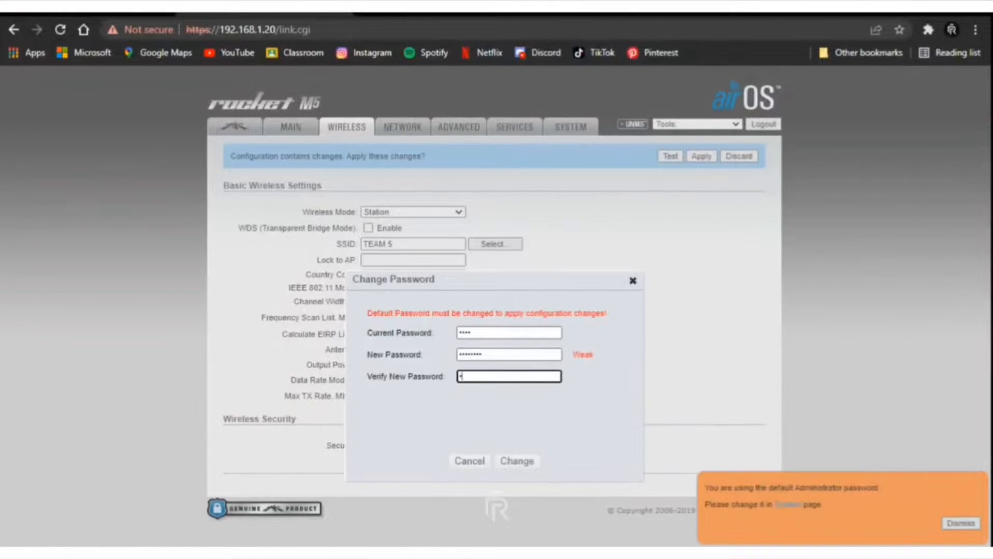
text(•)
click(517, 461)
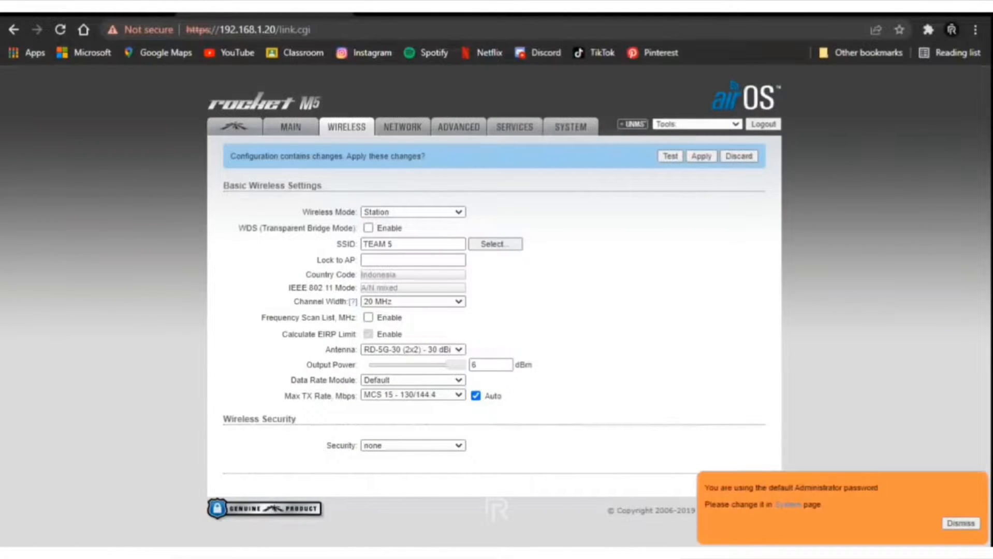
click(701, 156)
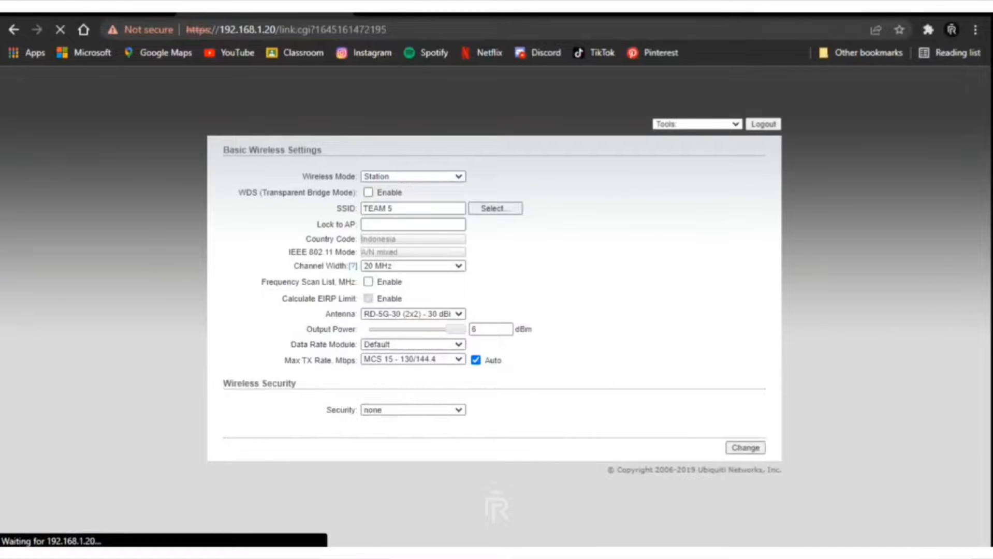
key(alt+Tab)
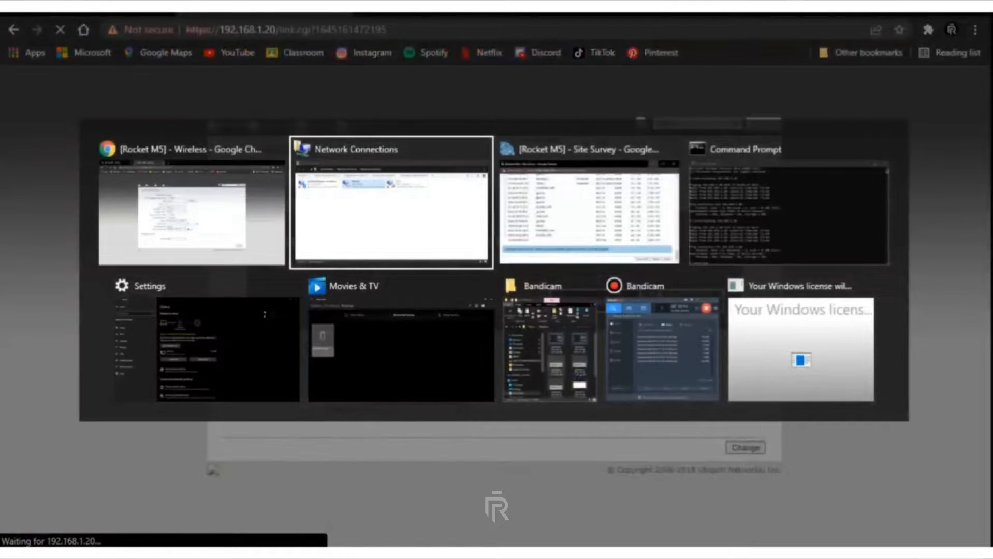
Dismiss the licence notice and confirm Ethernet's IPv4 properties with automatic address and DNS.
key(alt+Tab)
key(alt+Tab)
key(alt+Tab)
click(392, 213)
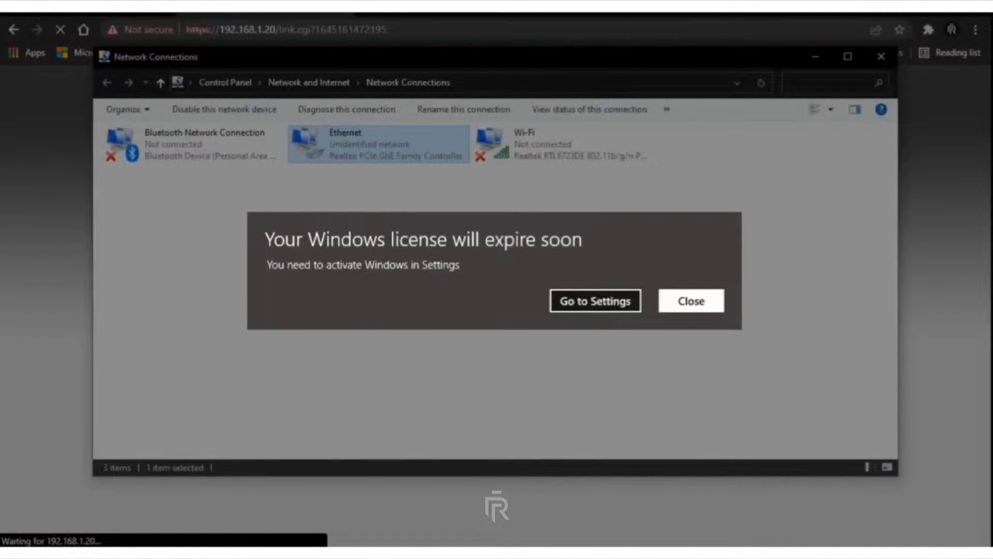
click(691, 301)
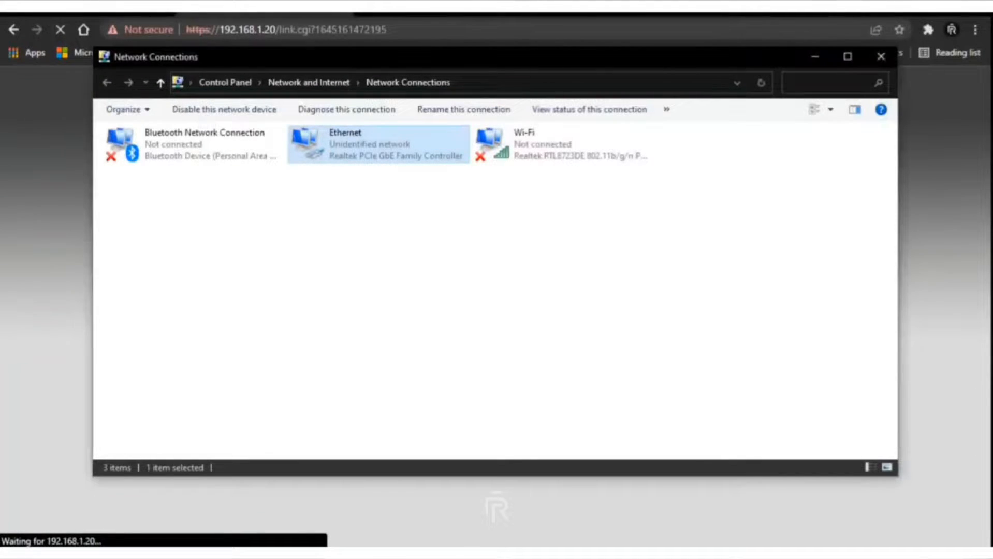
right_click(334, 138)
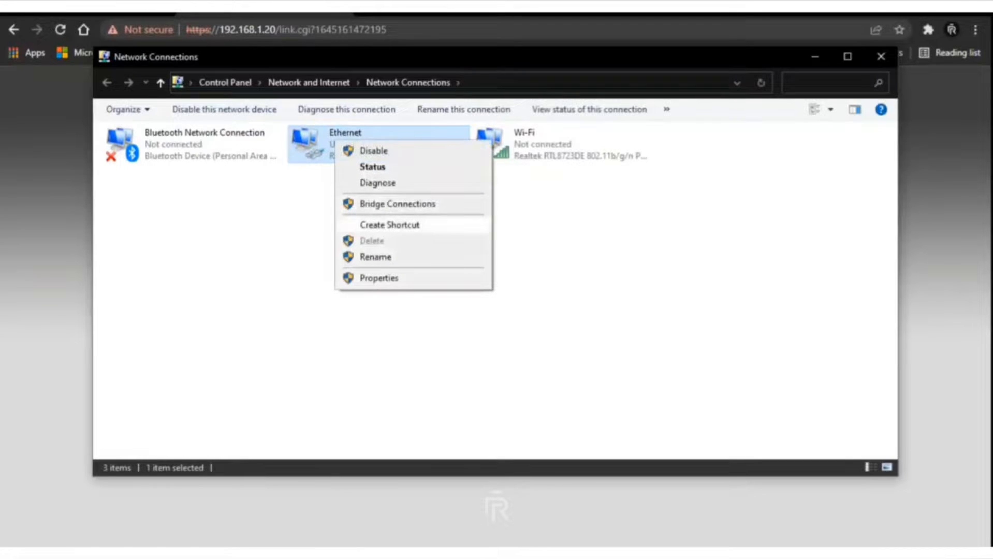
click(379, 278)
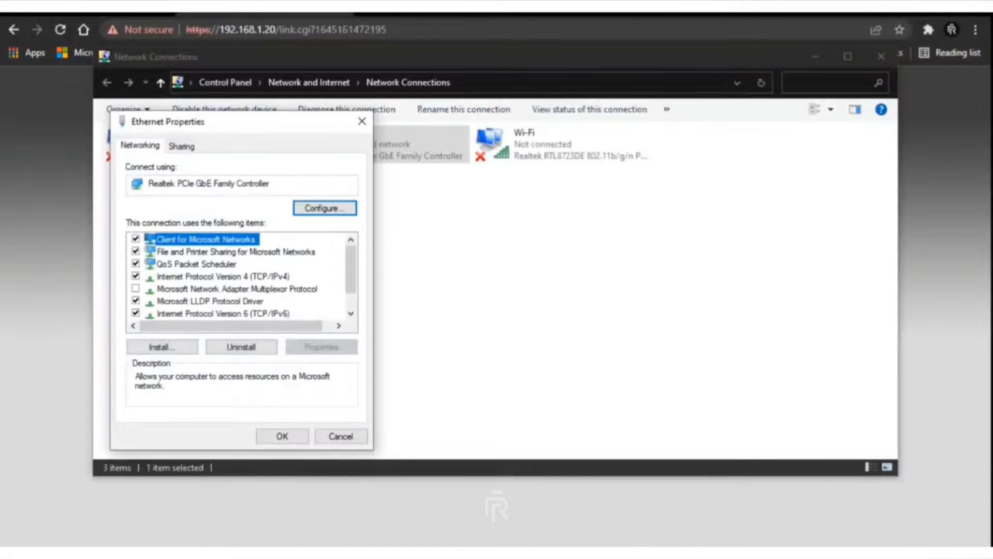
double_click(222, 277)
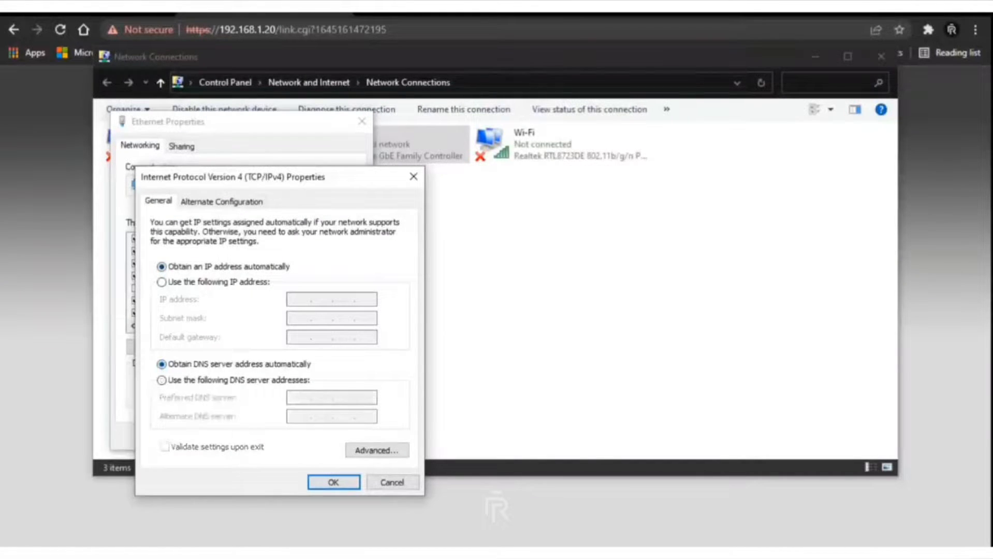
key(Return)
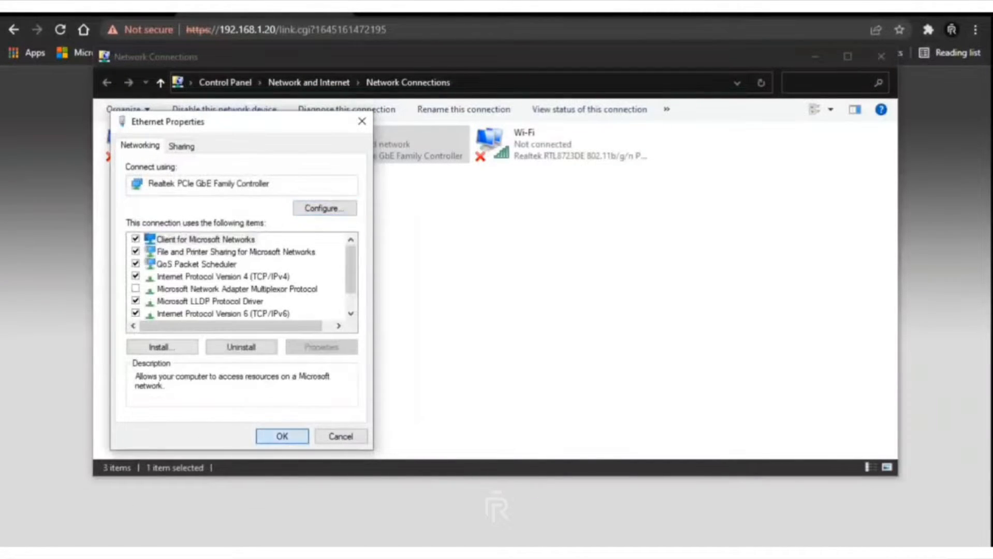
key(Return)
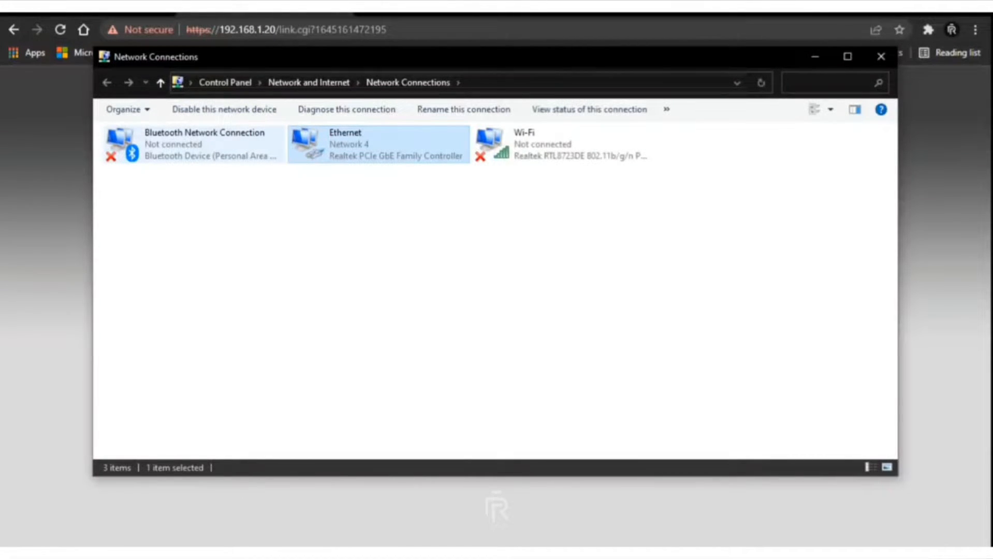
key(alt+Tab)
key(alt+Tab)
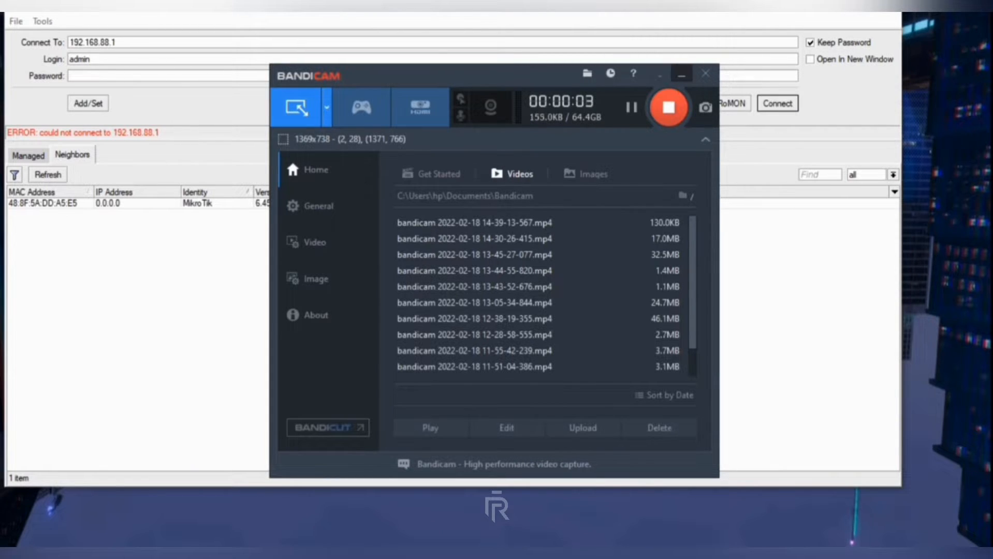
Connect Winbox to the neighbouring RB951Ui-2nD router by its MAC address.
click(682, 74)
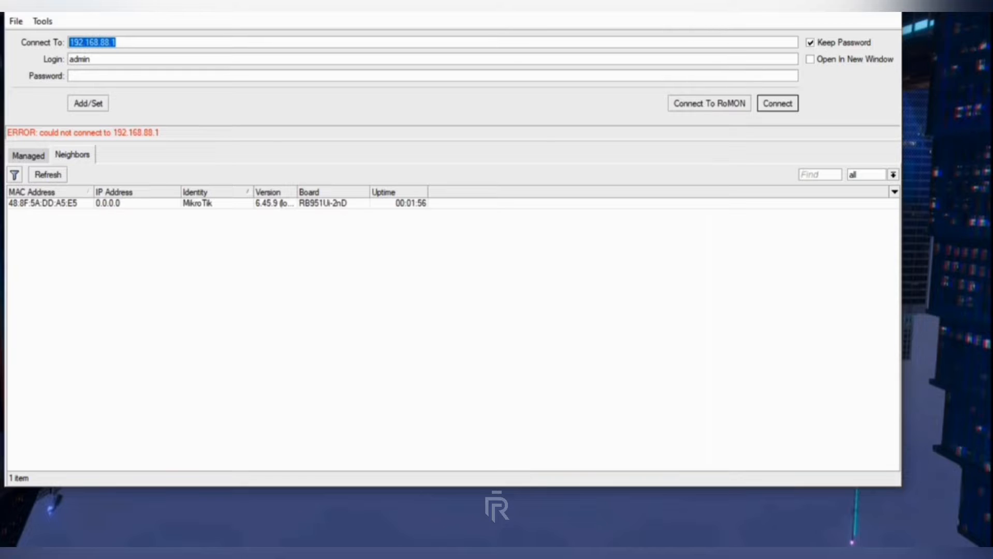
click(43, 203)
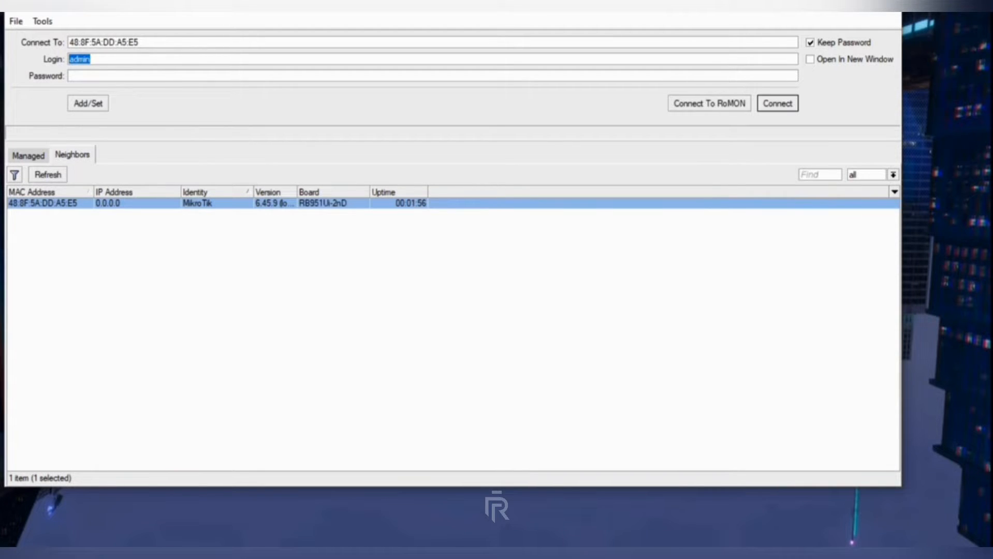
key(Return)
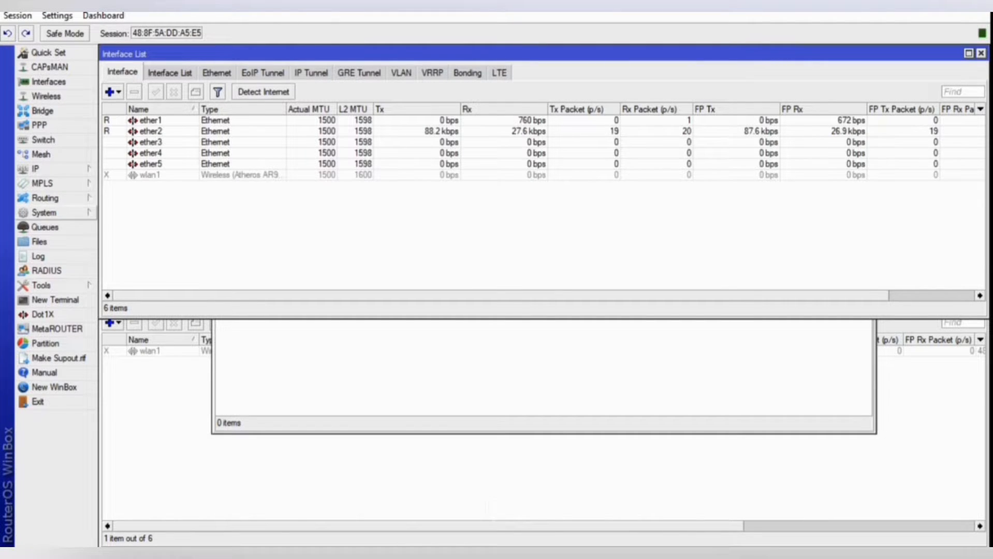
Add a DHCP client on ether1, bound as 10.5.5.10/26, and close the DHCP client list.
click(44, 213)
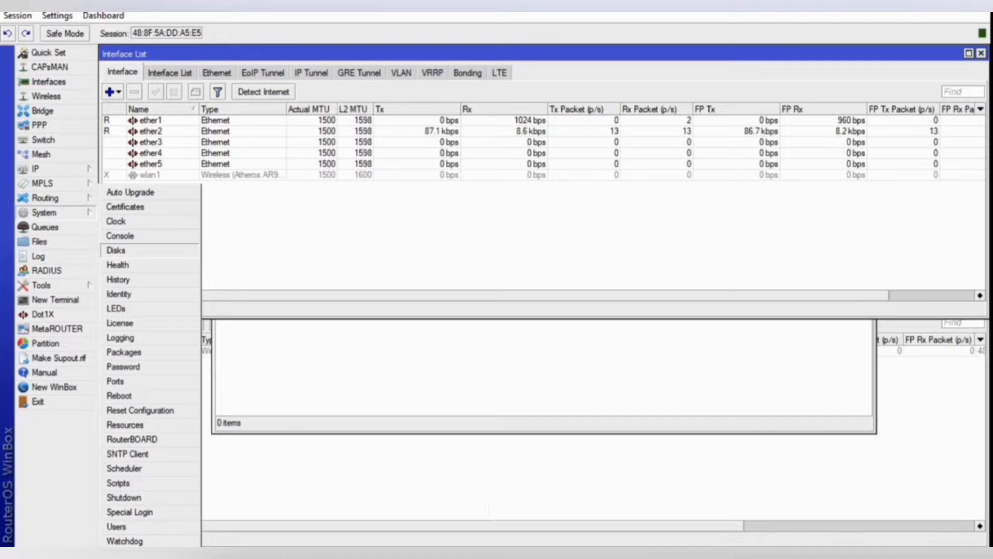
mouse_move(44, 169)
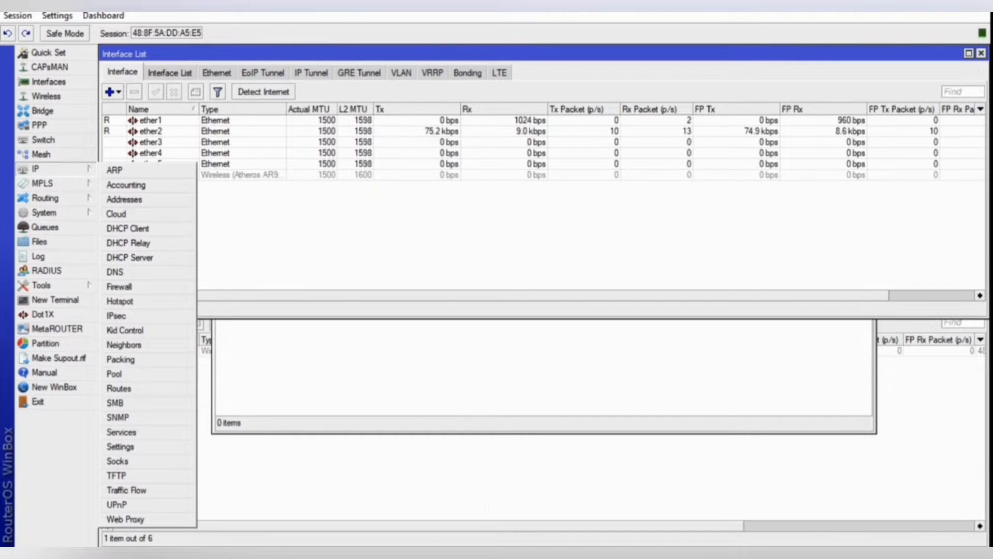
click(128, 228)
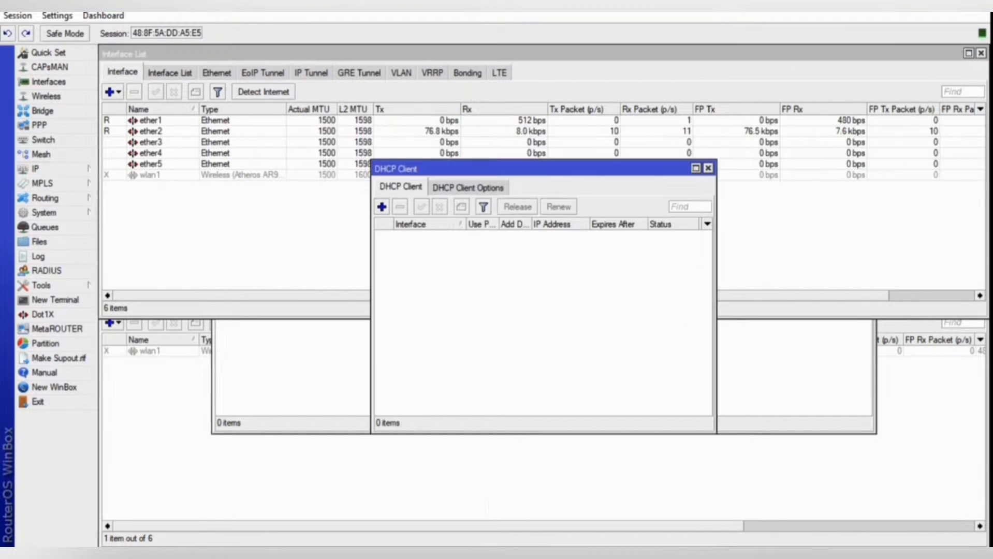
click(381, 207)
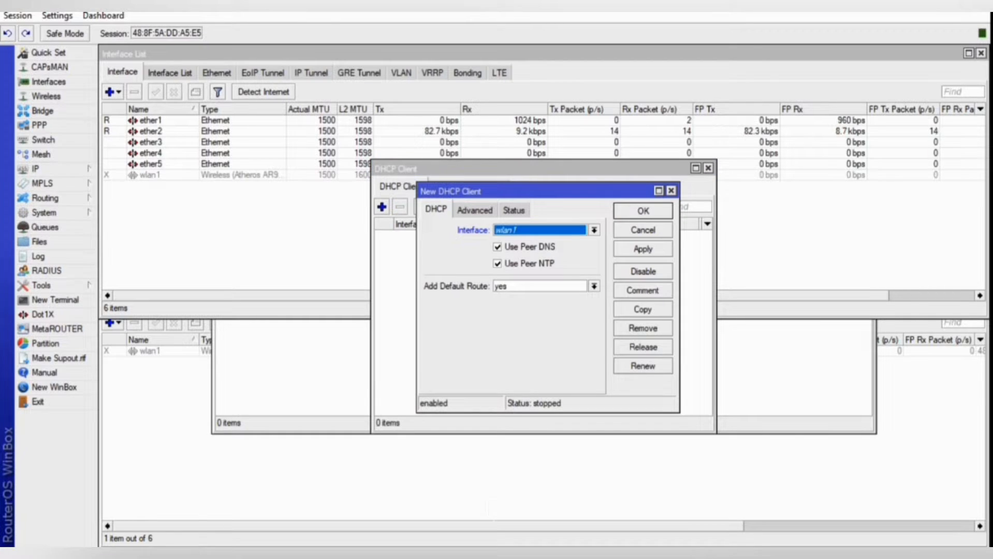
click(595, 230)
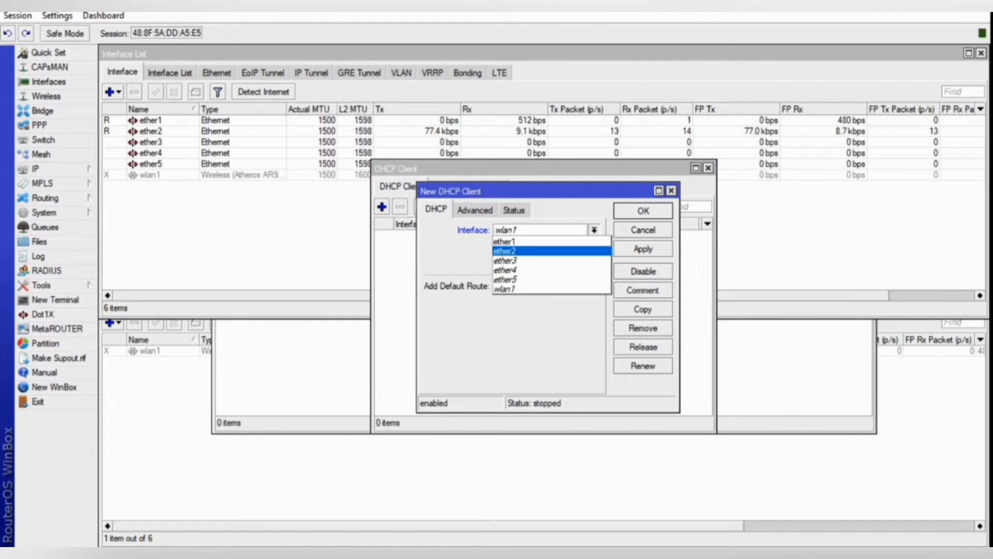
key(Return)
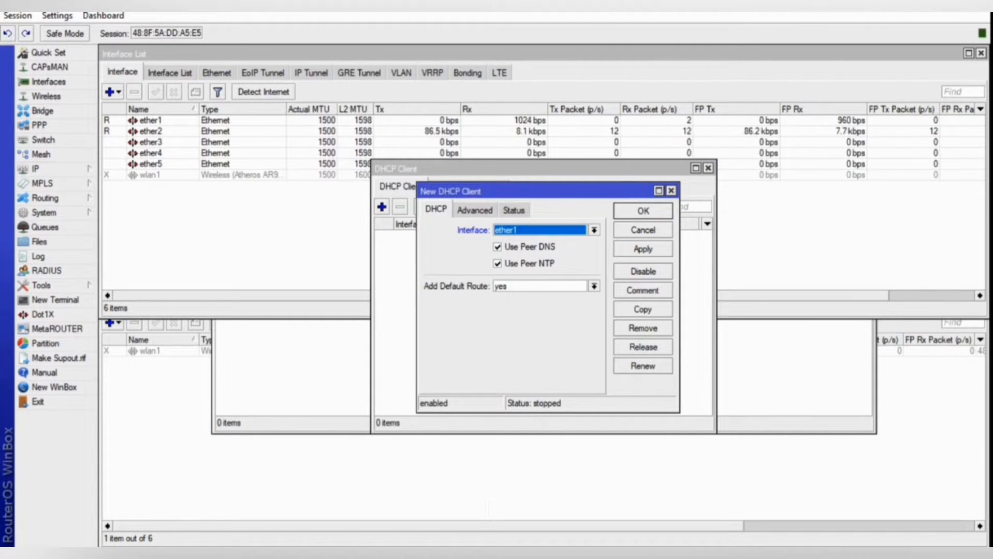
click(643, 249)
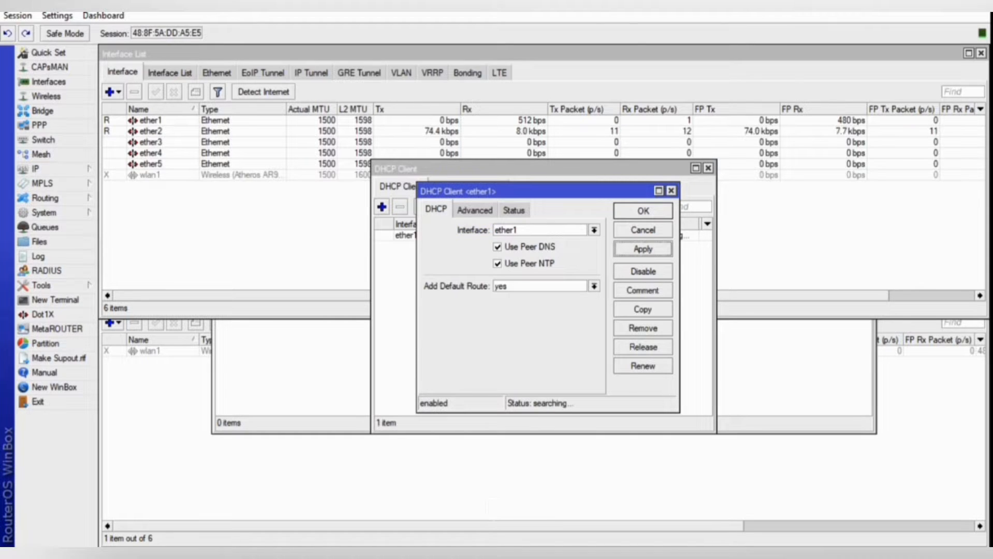
click(643, 211)
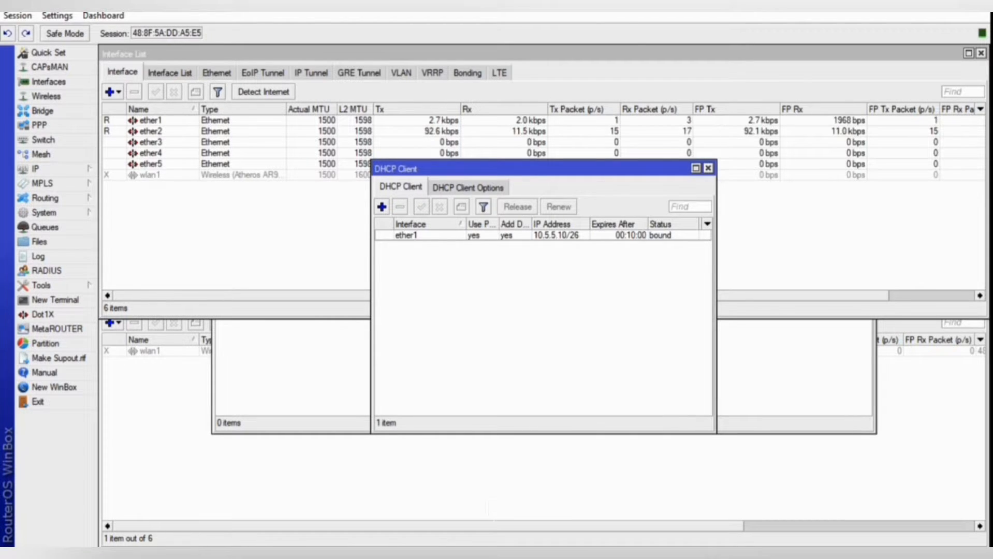
click(708, 169)
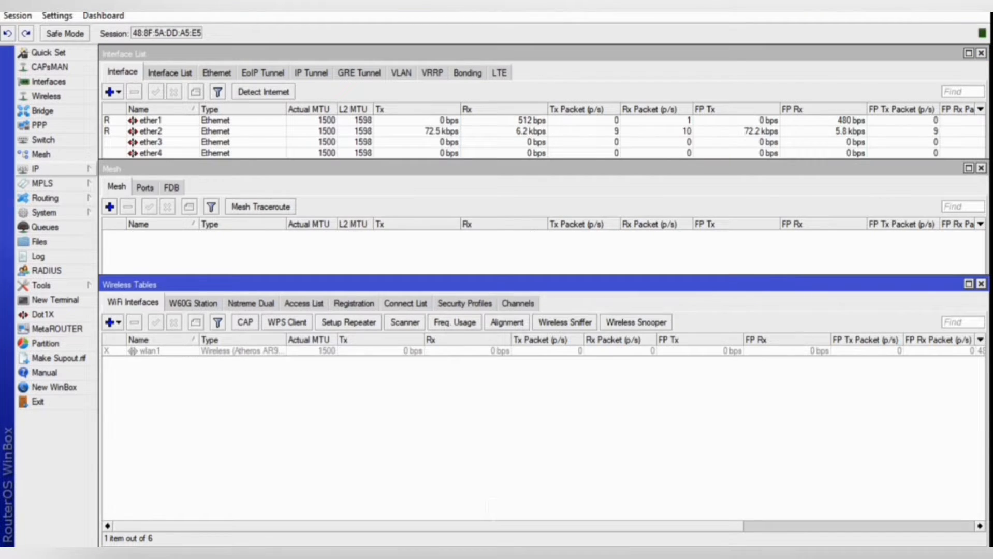
Add the IP address 192.168.20.1/24 on interface ether1.
click(42, 168)
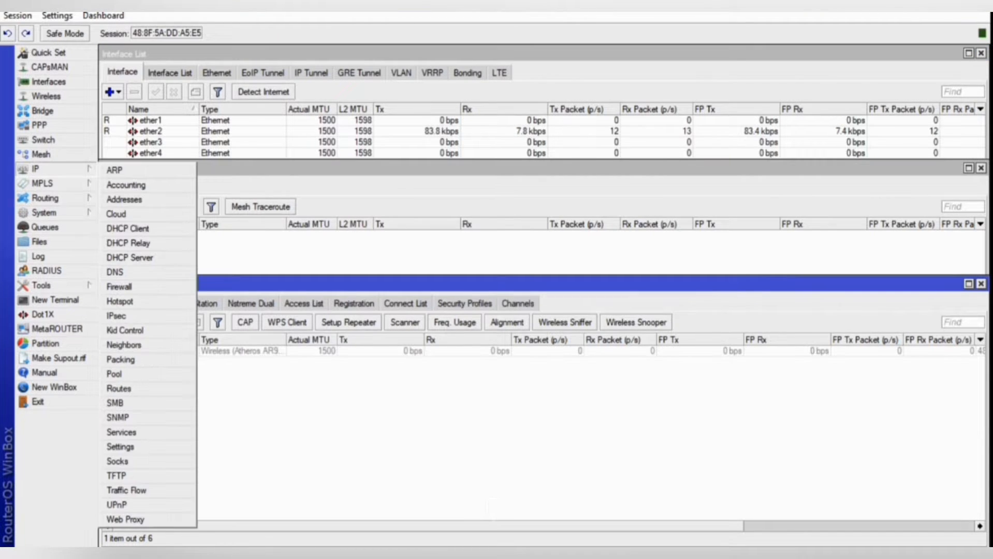
click(124, 199)
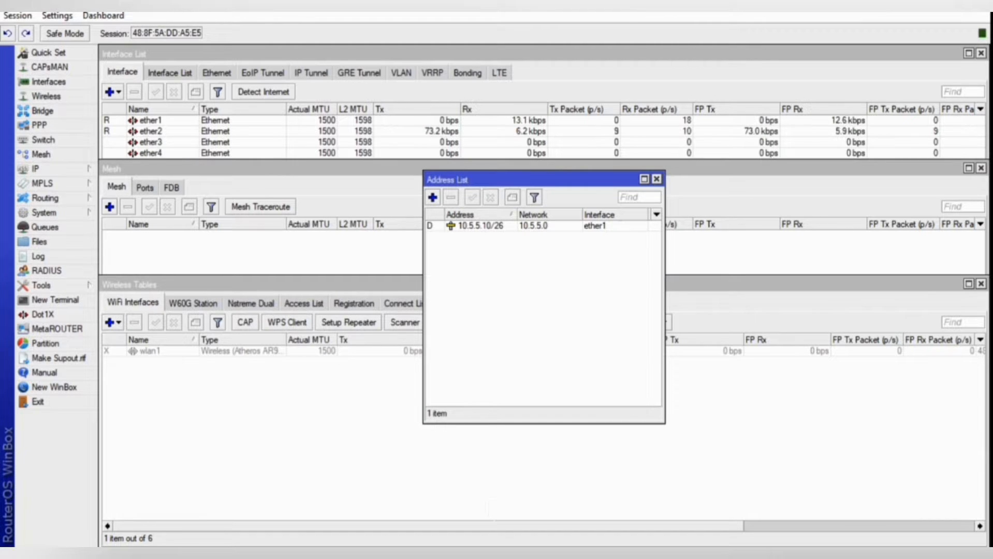
click(433, 197)
text(192)
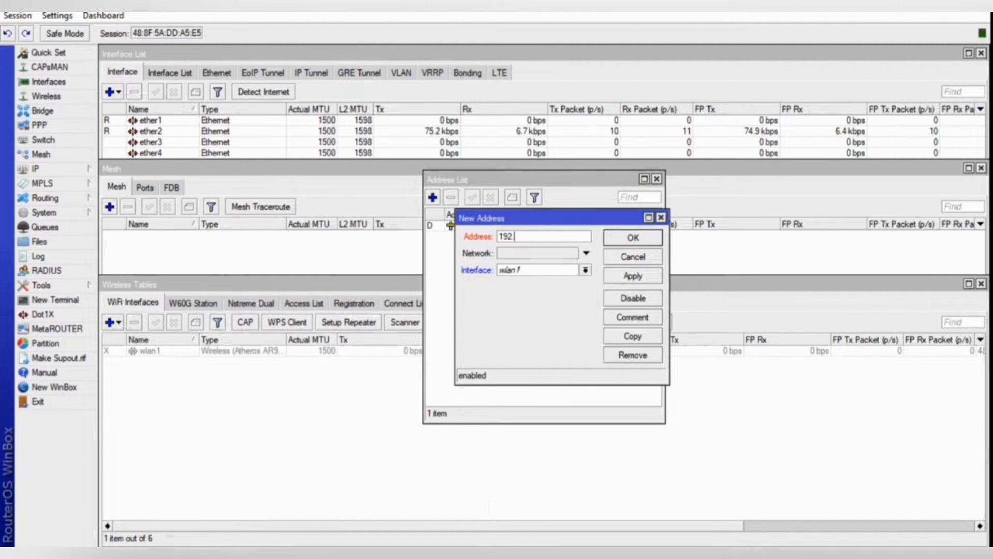
text(.168)
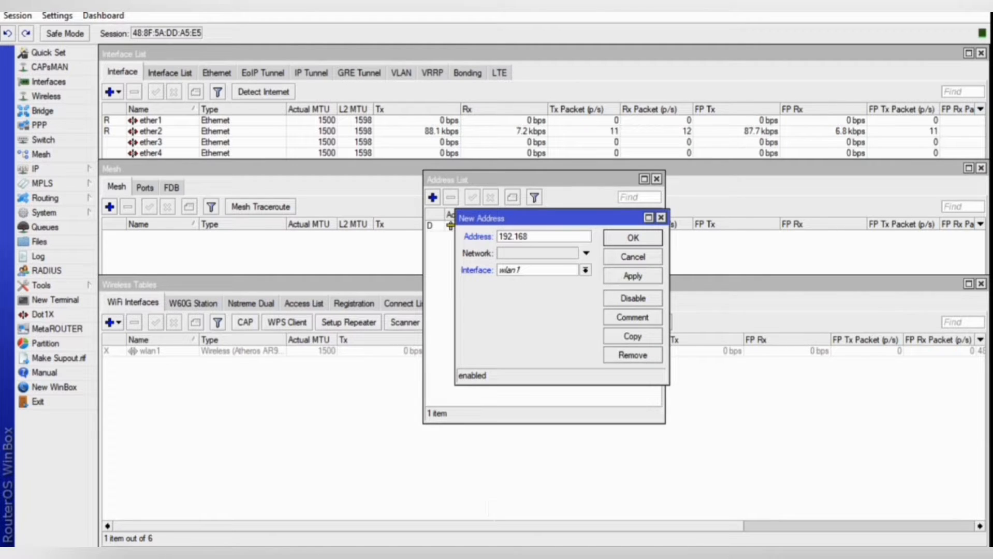
text(.20.1)
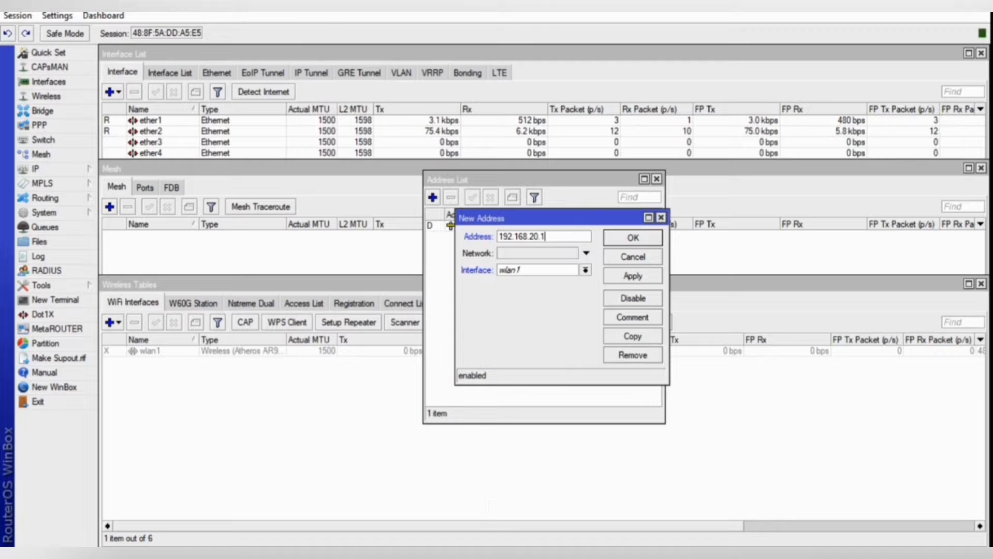
click(633, 276)
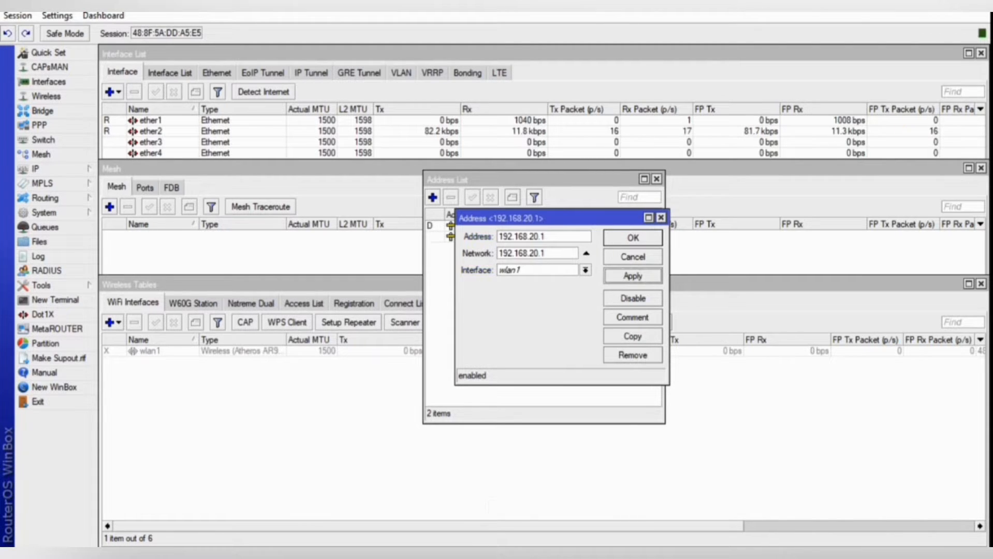
click(585, 270)
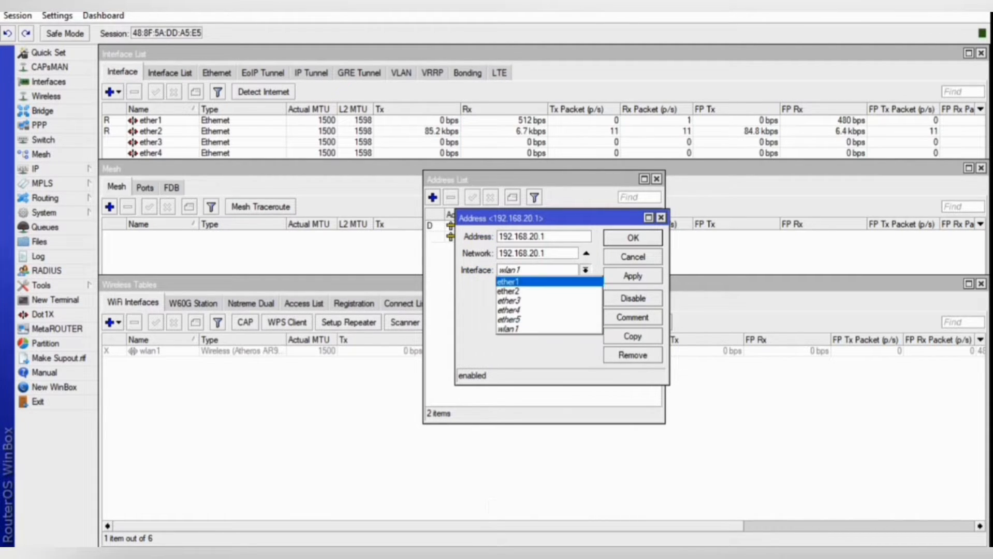
click(518, 283)
click(549, 237)
text(/24)
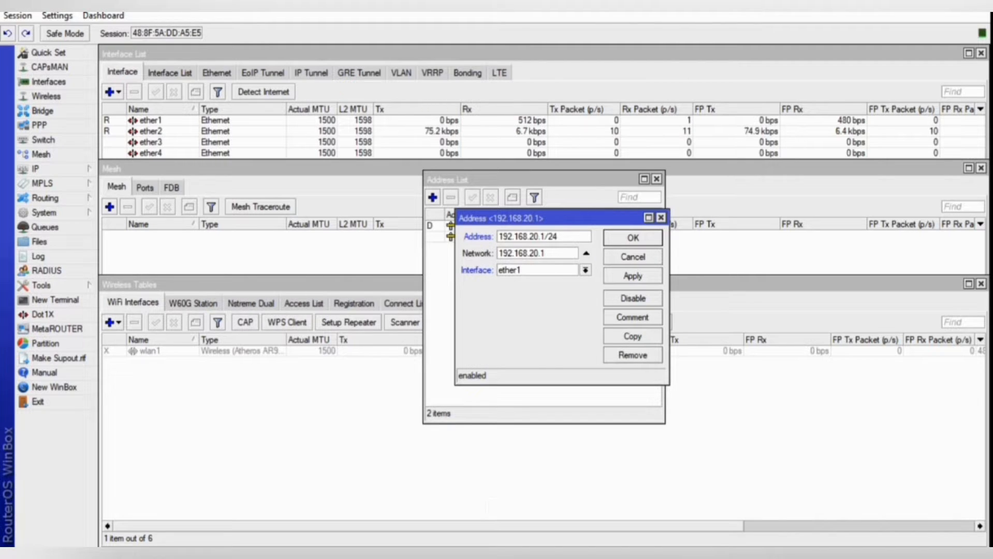
click(585, 269)
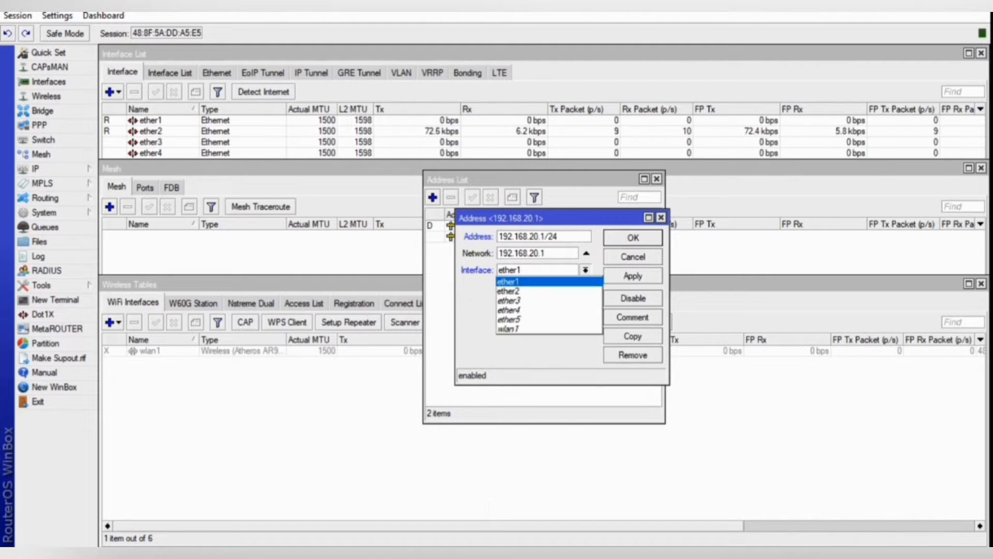
click(517, 282)
click(633, 276)
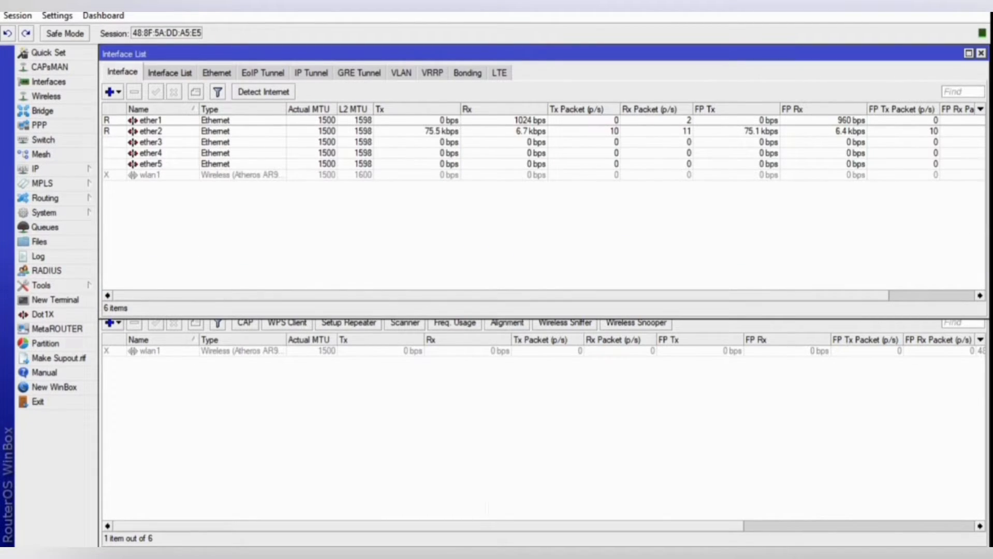
Enable the disabled wlan1 interface and close the wireless tables and mesh windows.
click(150, 175)
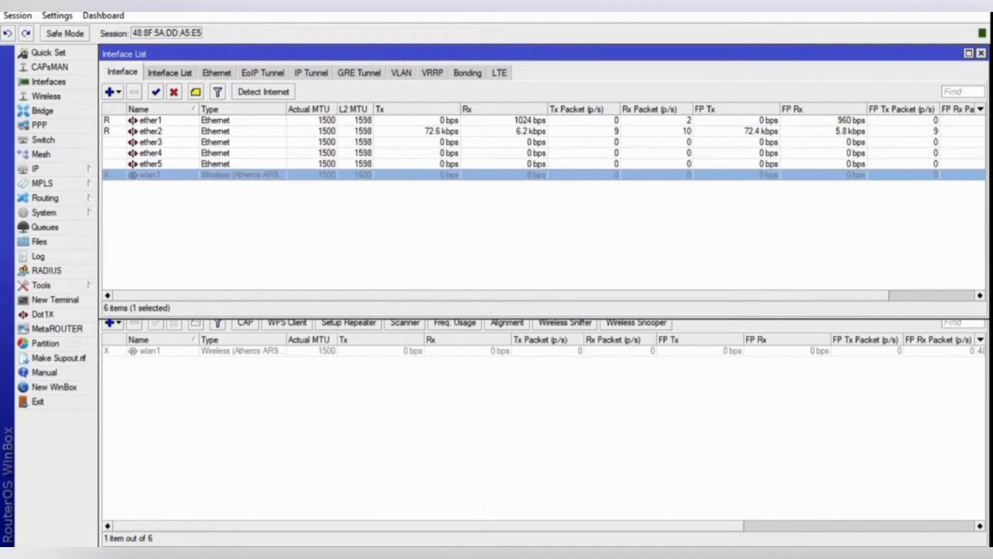
click(155, 92)
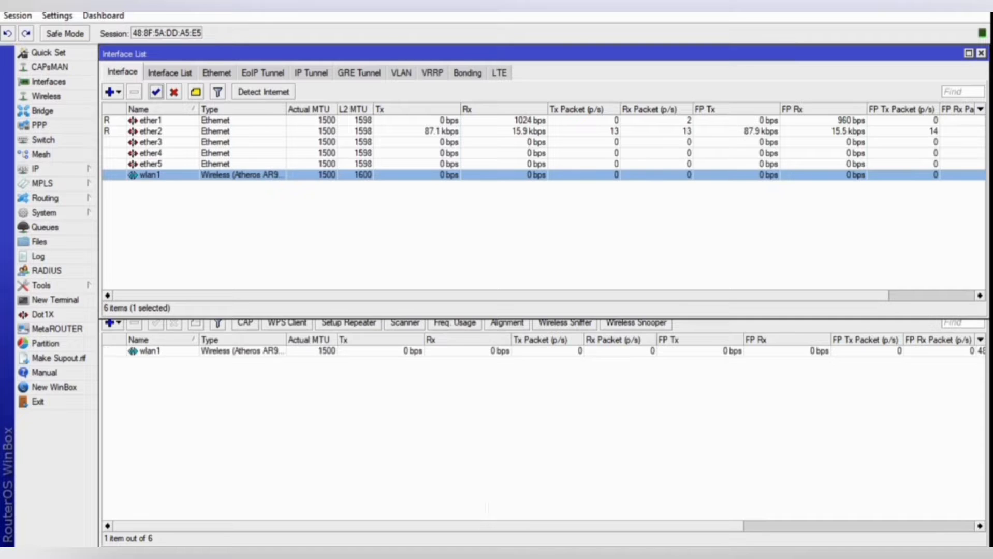
click(331, 414)
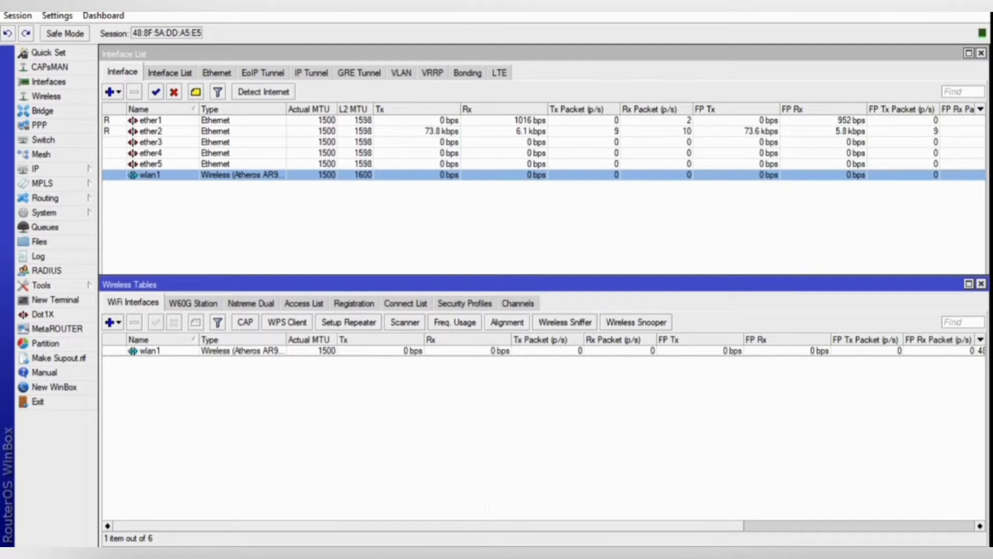
click(981, 284)
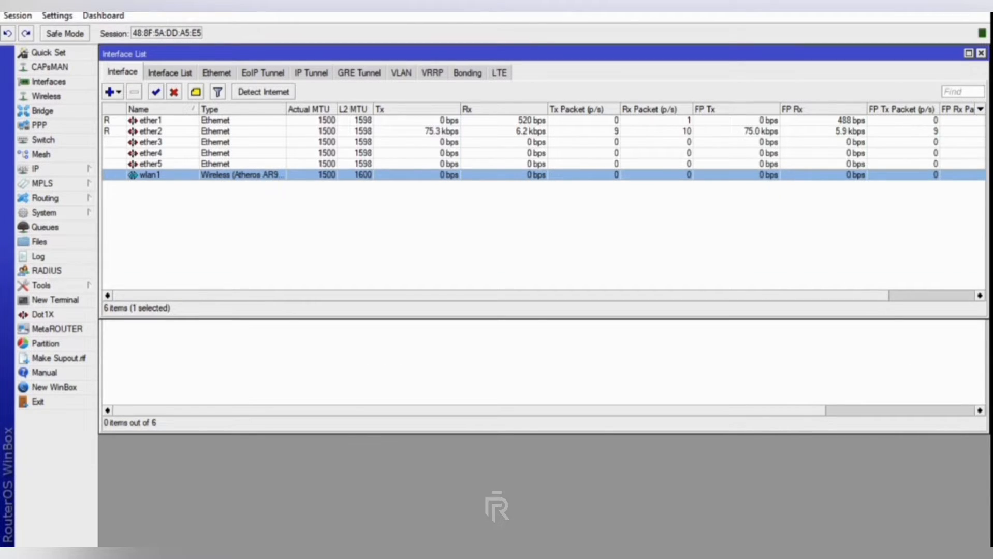
click(911, 363)
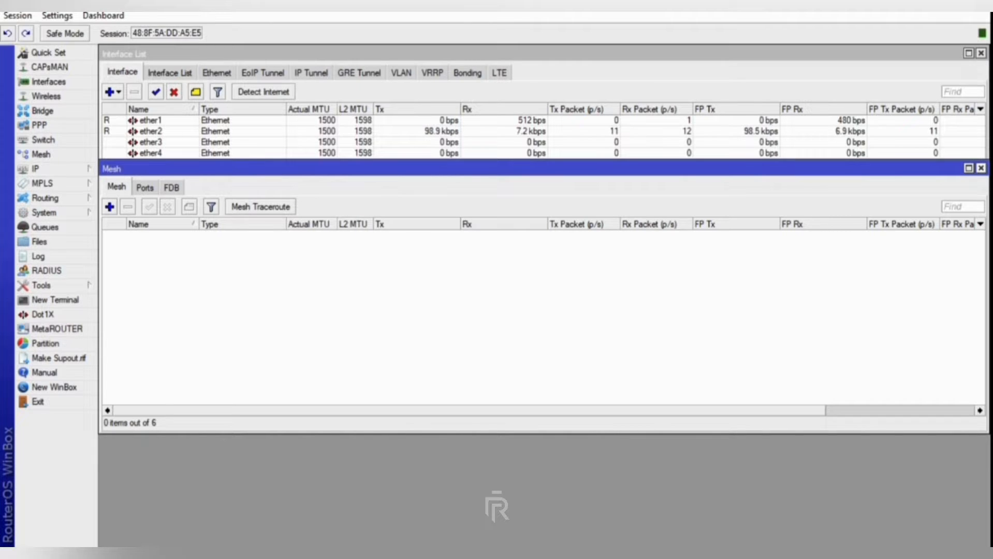
click(981, 168)
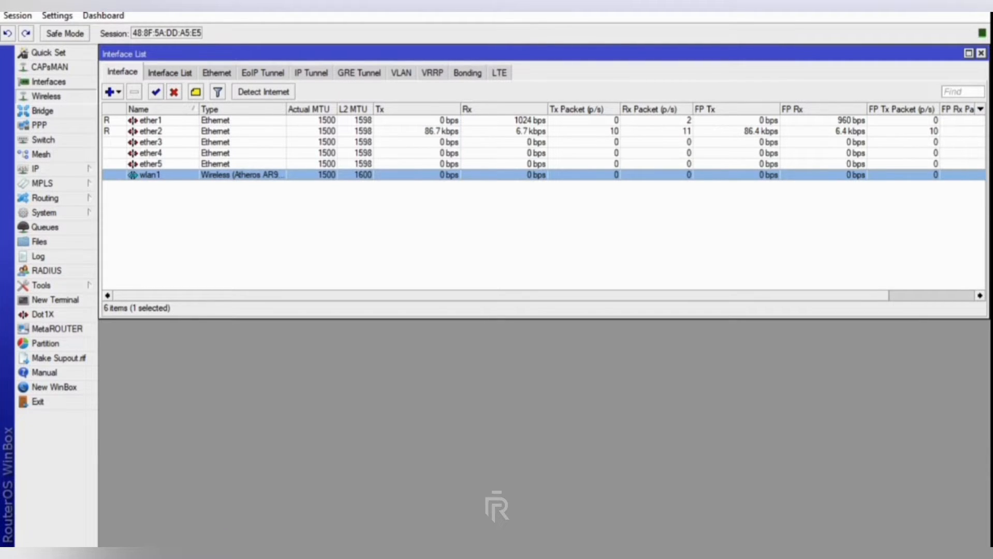
Set wlan1 to ap bridge mode with SSID 'Team 5' and apply.
click(47, 96)
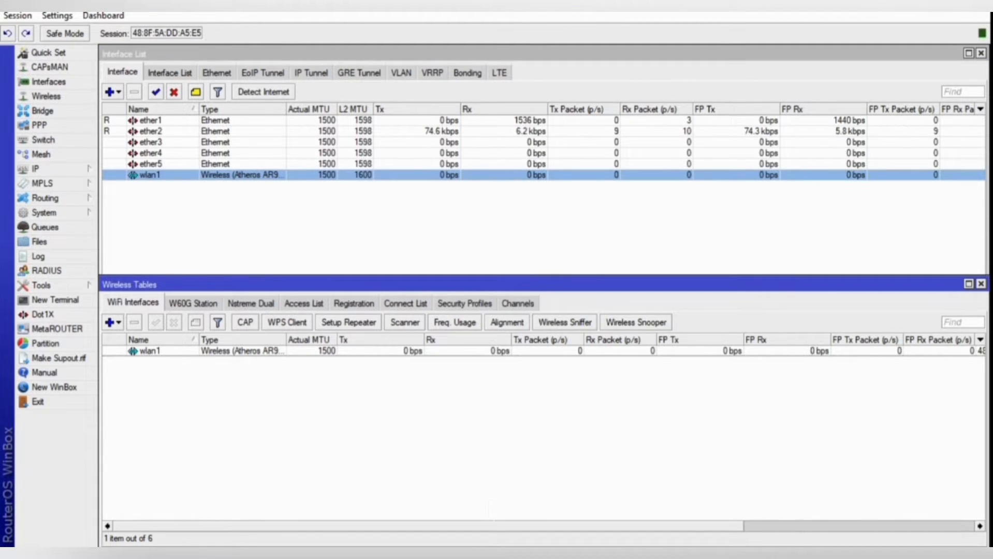
double_click(150, 351)
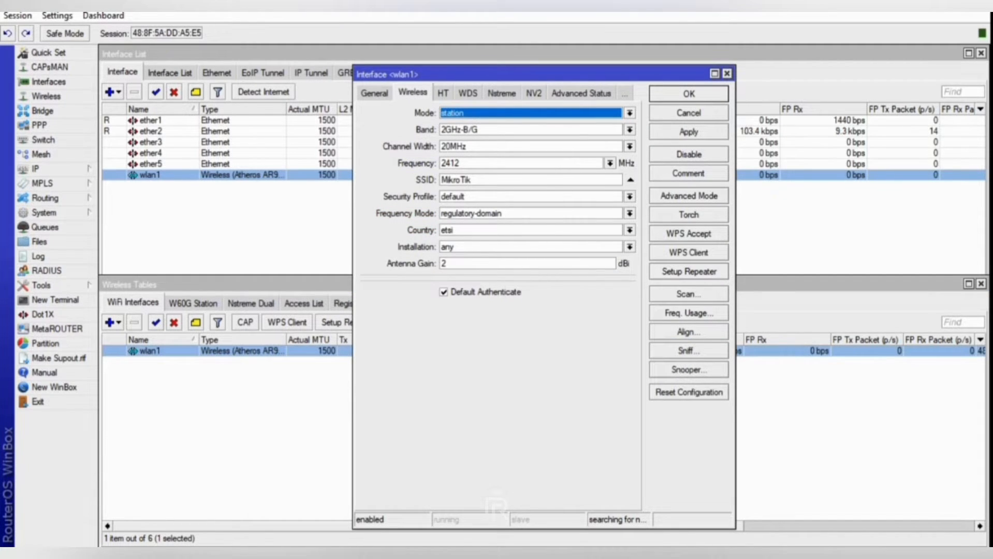
click(630, 113)
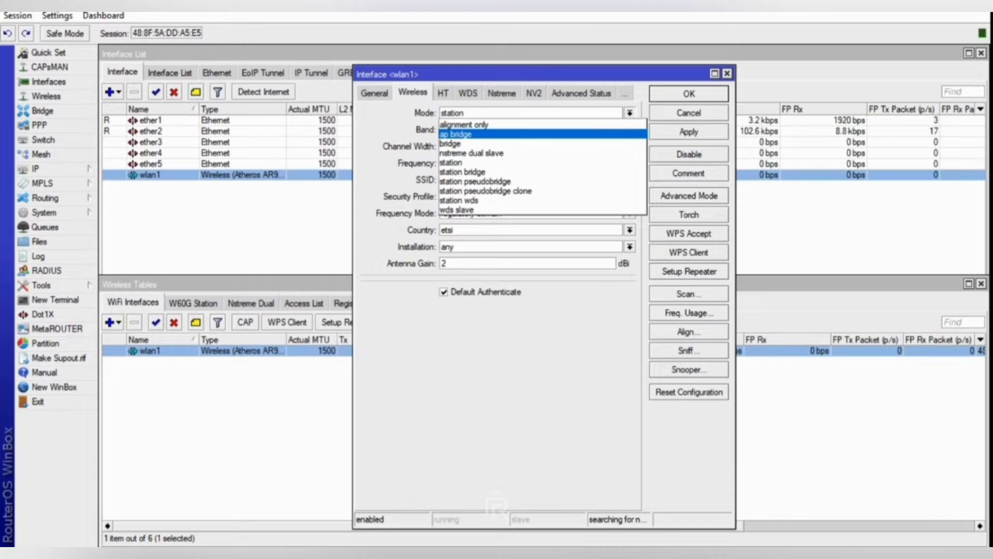
click(455, 135)
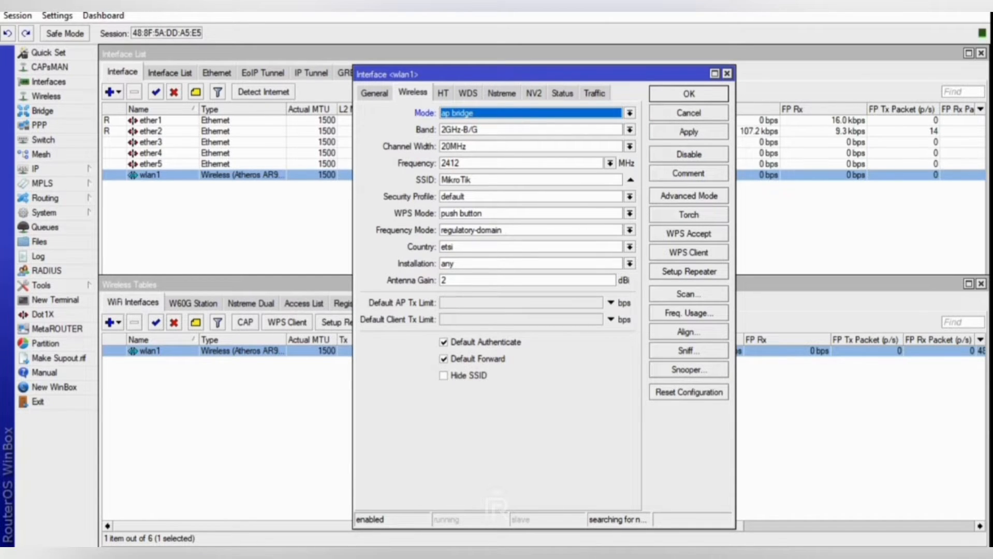
drag(473, 180, 441, 180)
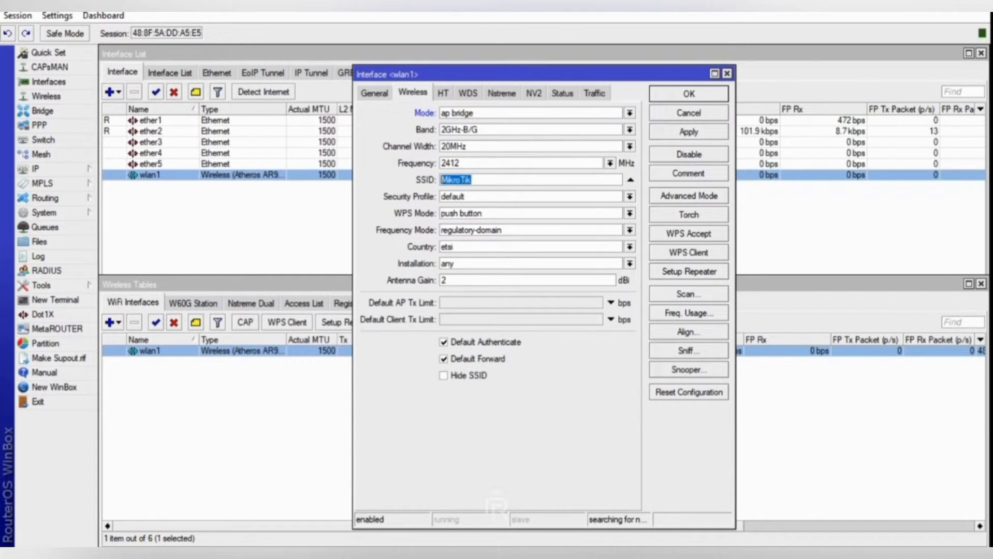
text(T)
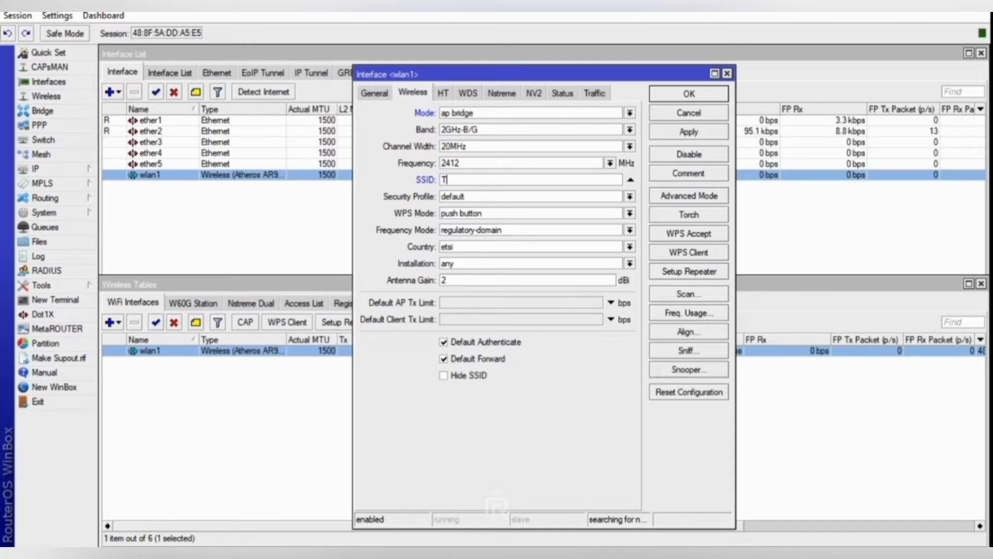
text(eamv)
key(BackSpace)
text(5)
click(689, 132)
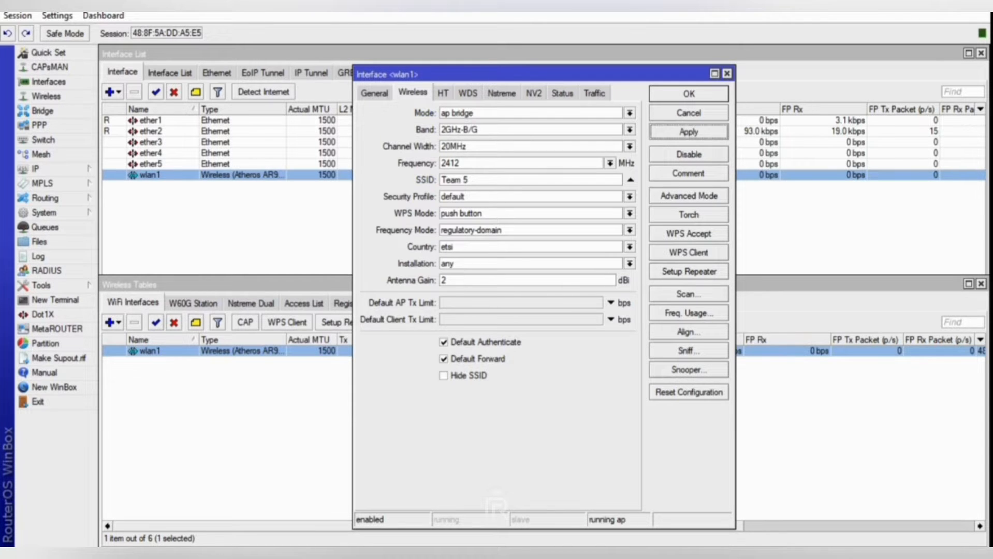
key(Return)
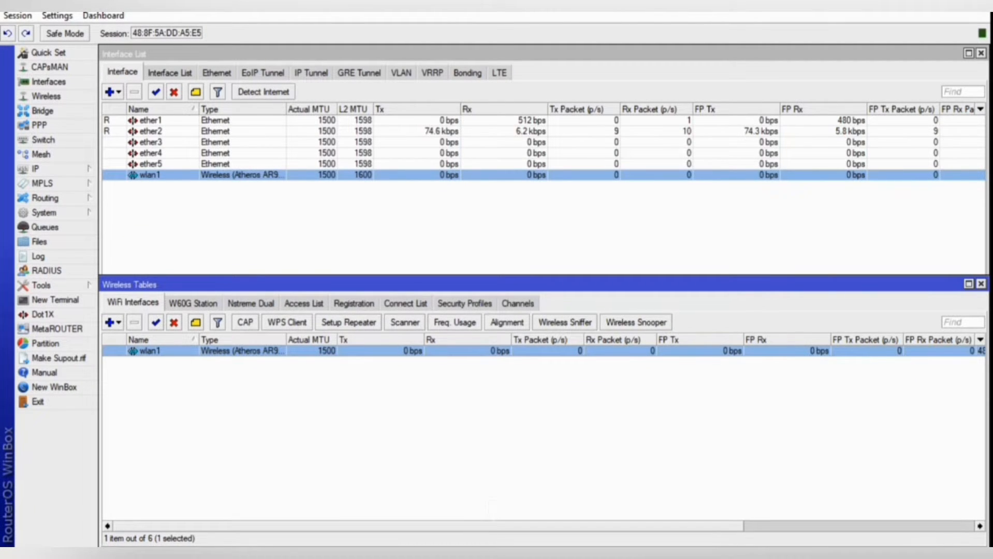
Start a new security profile using dynamic keys with WPA PSK, WPA2 PSK and WPA2 EAP.
click(464, 304)
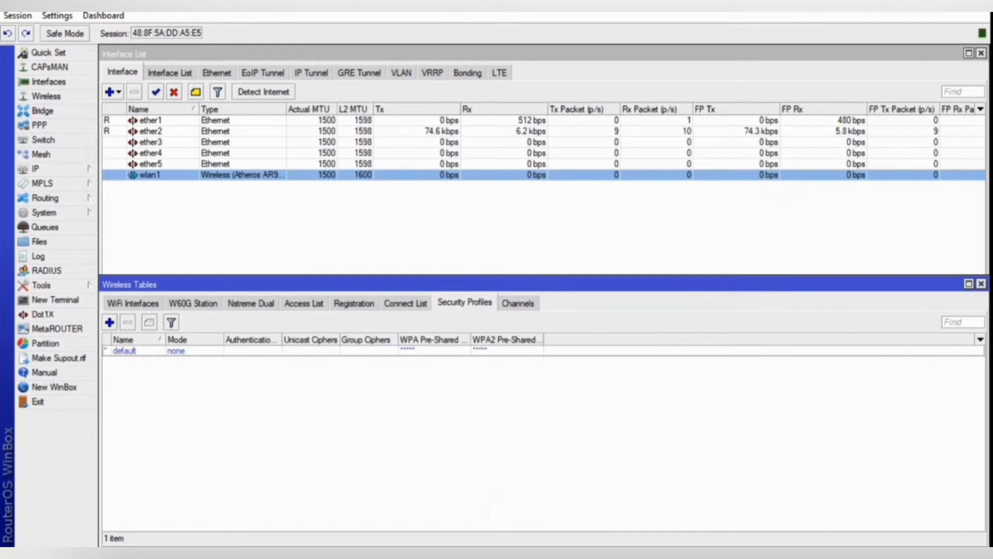
click(109, 322)
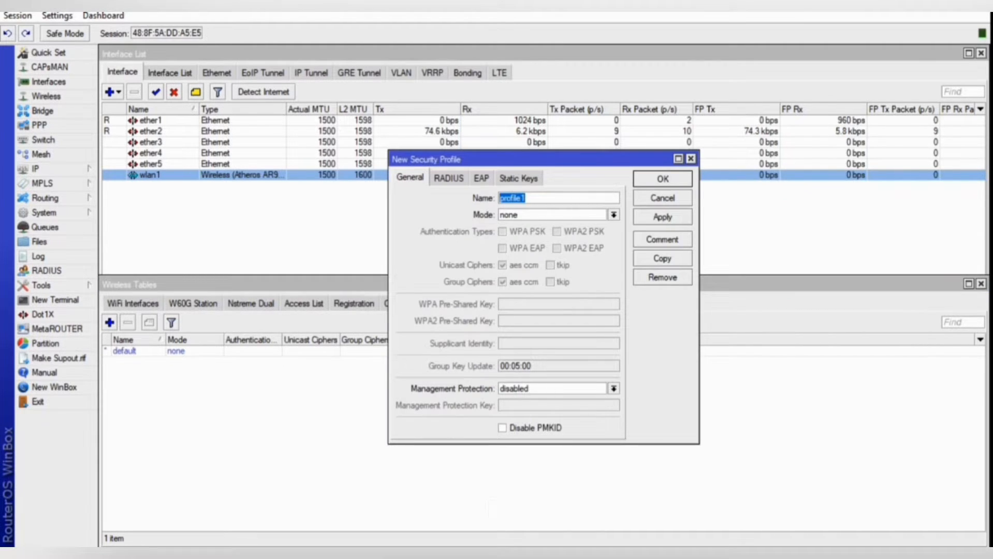
click(613, 215)
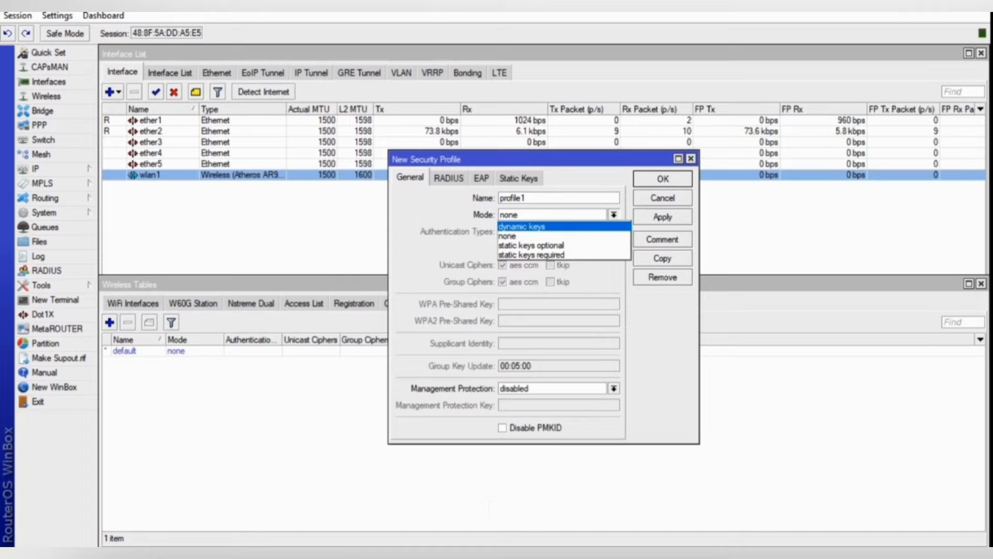
click(522, 227)
click(525, 231)
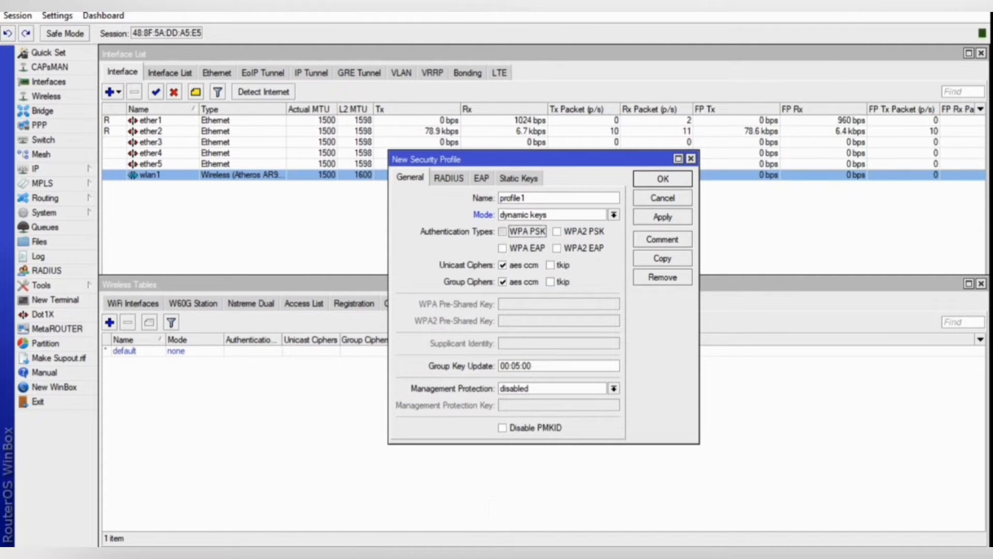
click(558, 232)
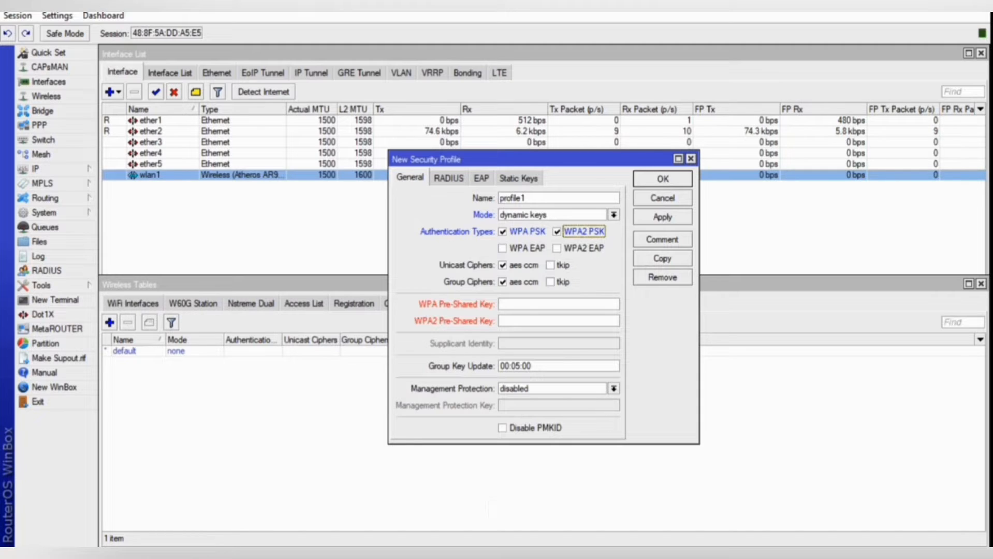
click(558, 249)
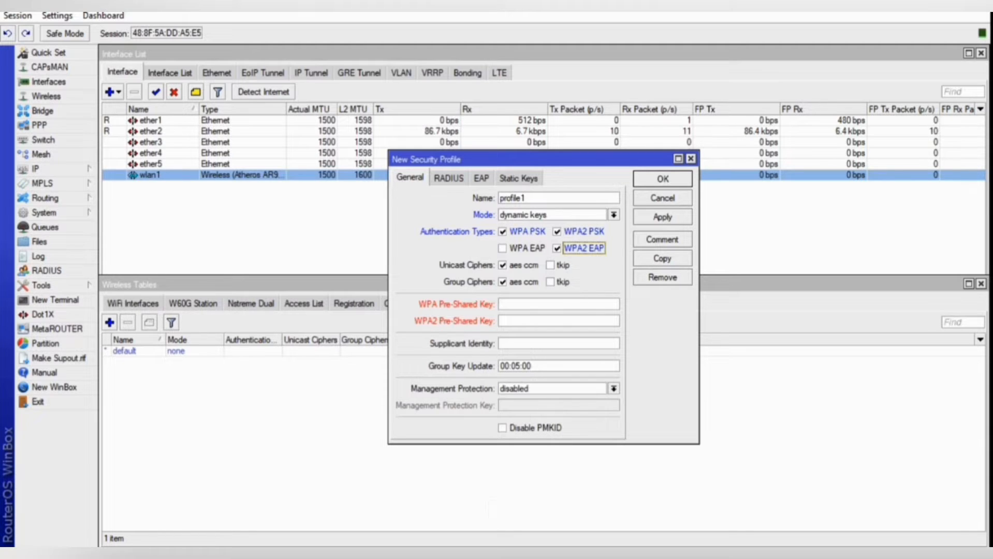
Enter the WPA and WPA2 pre-shared keys and supplicant identity MikroTik, then save profile1.
click(549, 304)
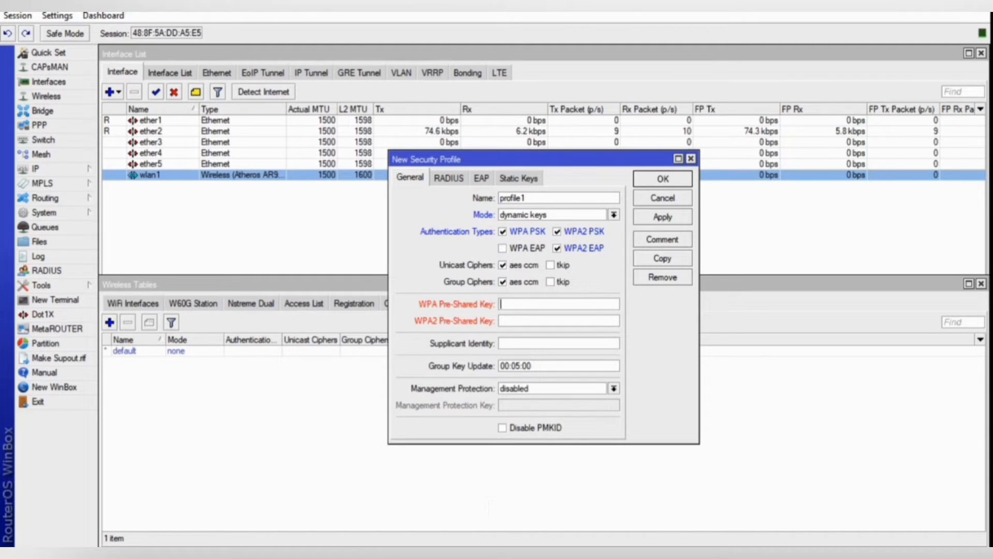
text(****)
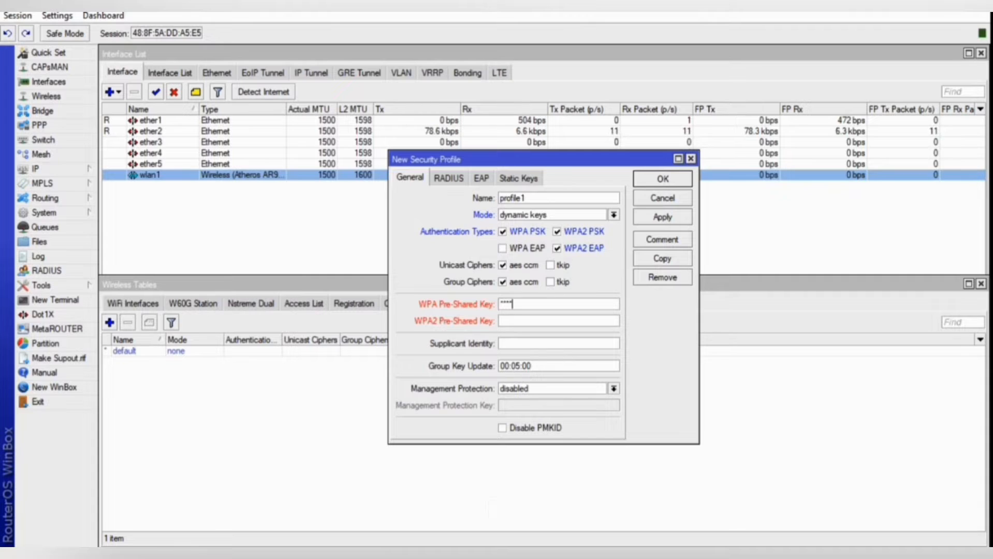
text(*****)
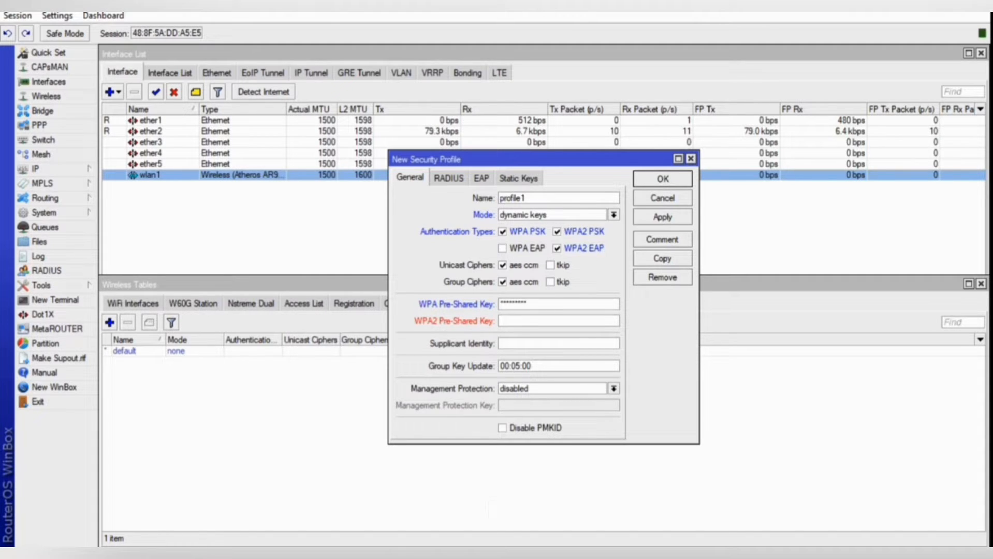
click(549, 321)
text(***)
key(BackSpace)
key(BackSpace)
key(BackSpace)
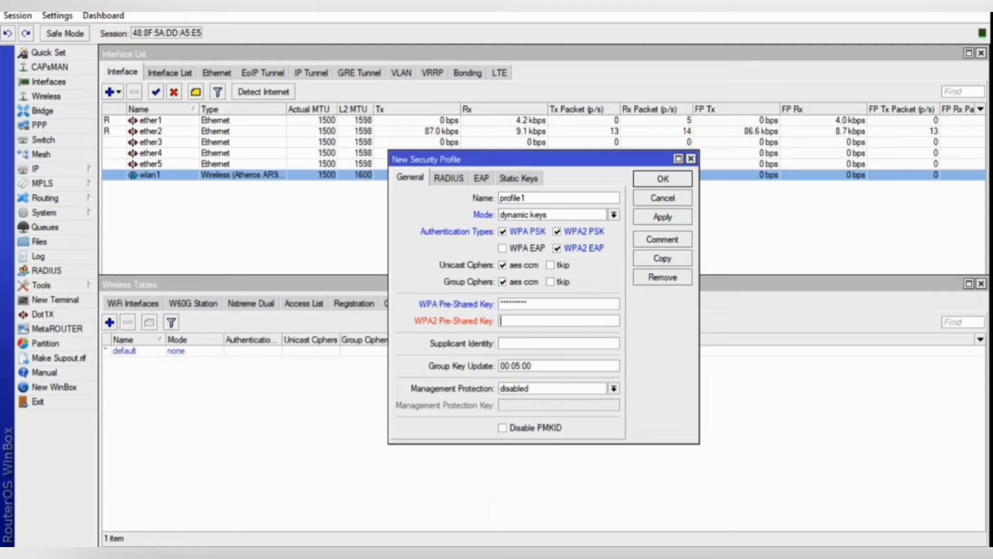
text(******)
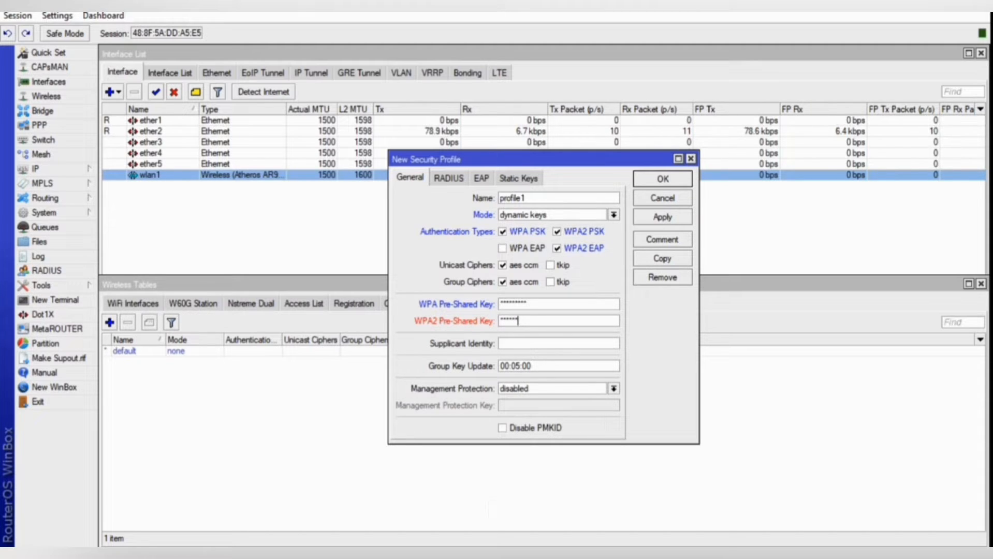
text(***)
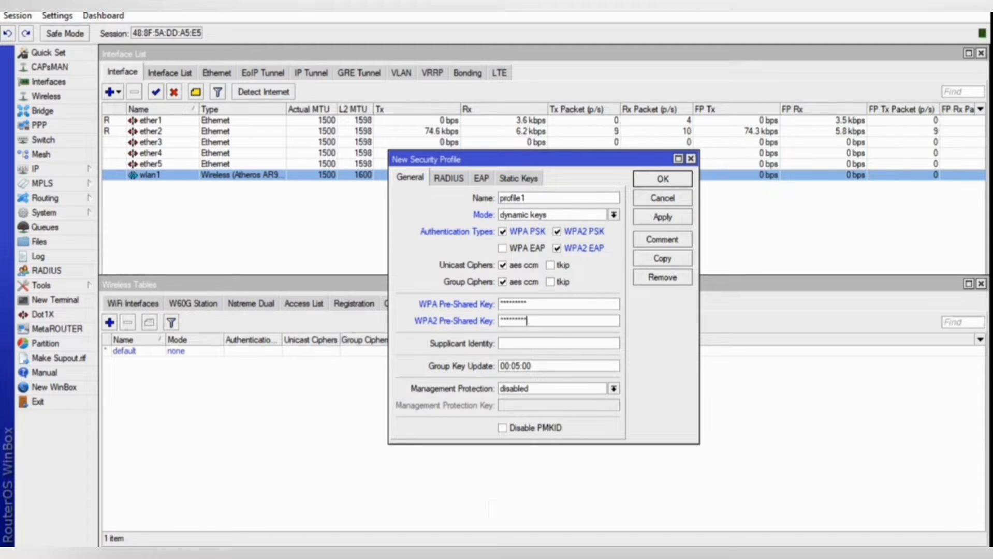
click(501, 344)
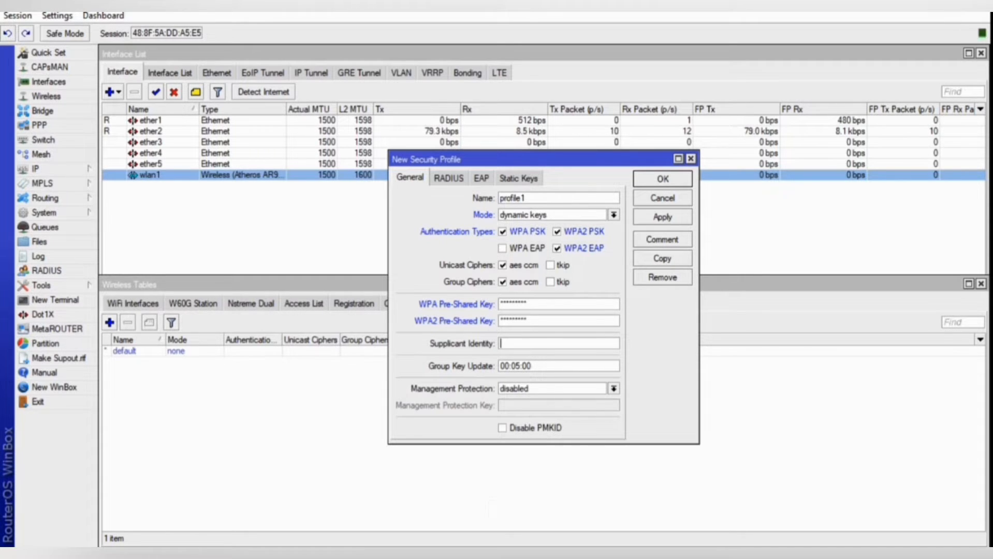
text(Mi)
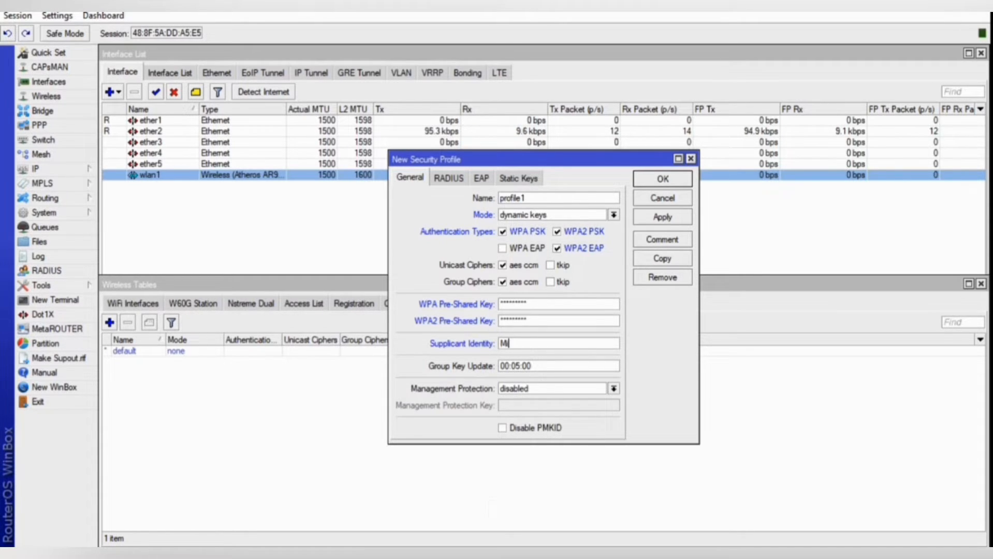
text(kroT)
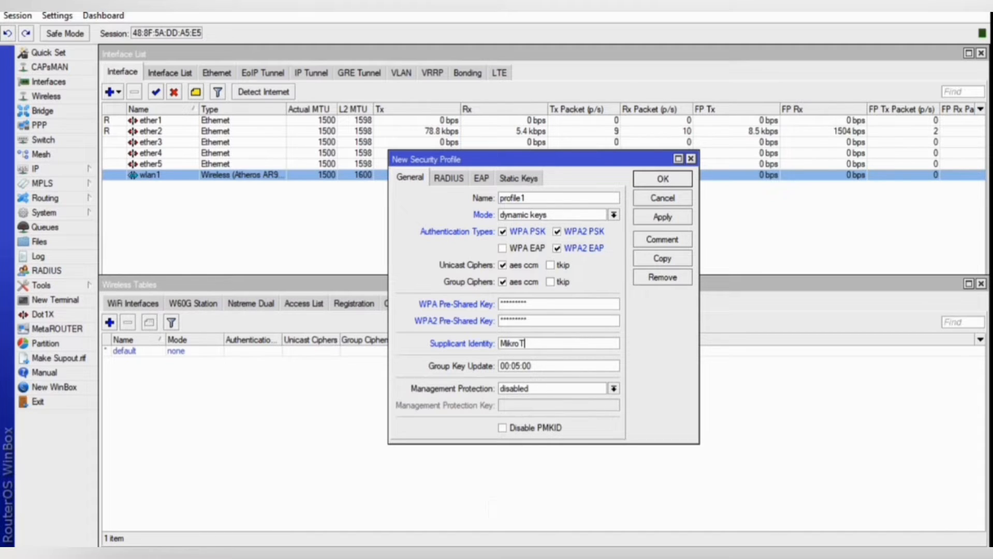
text(ik)
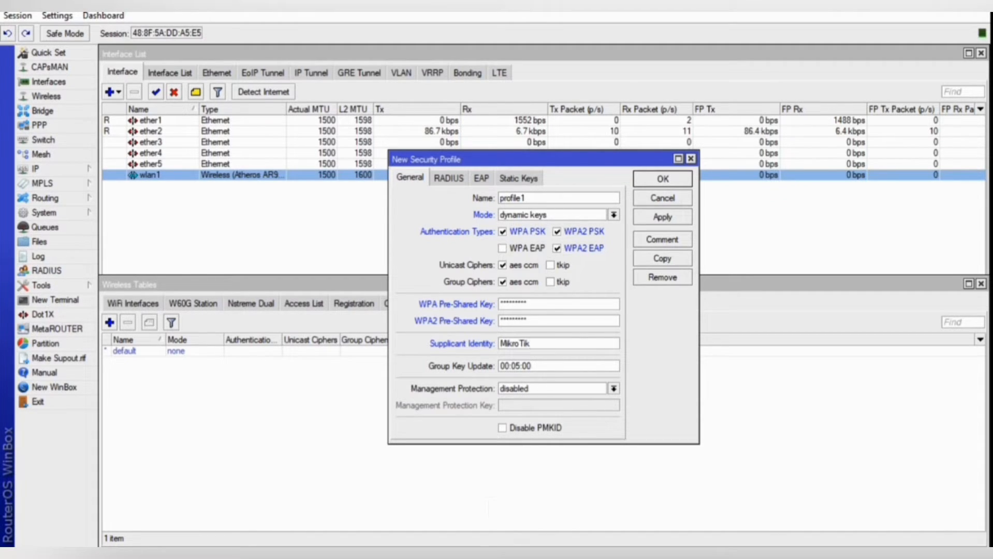
click(662, 217)
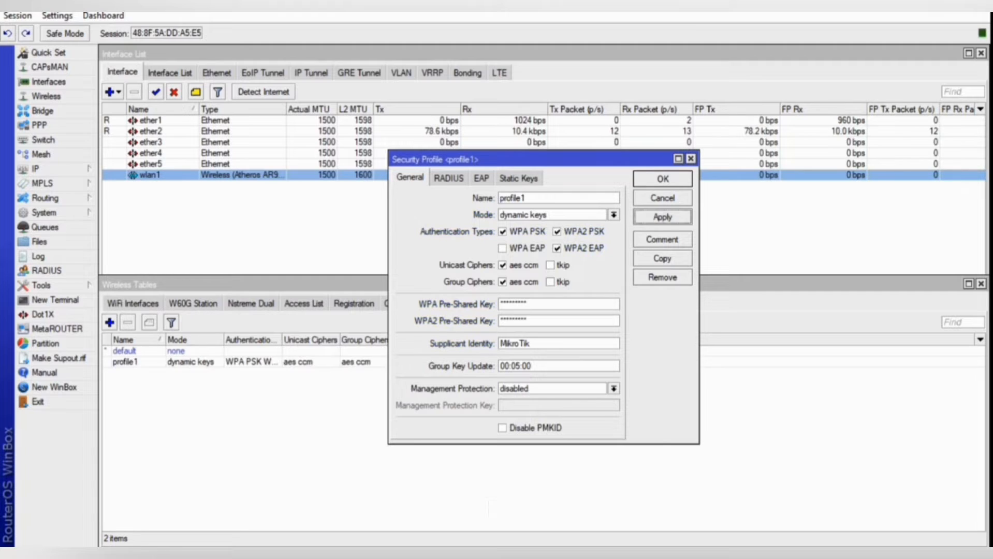
click(663, 179)
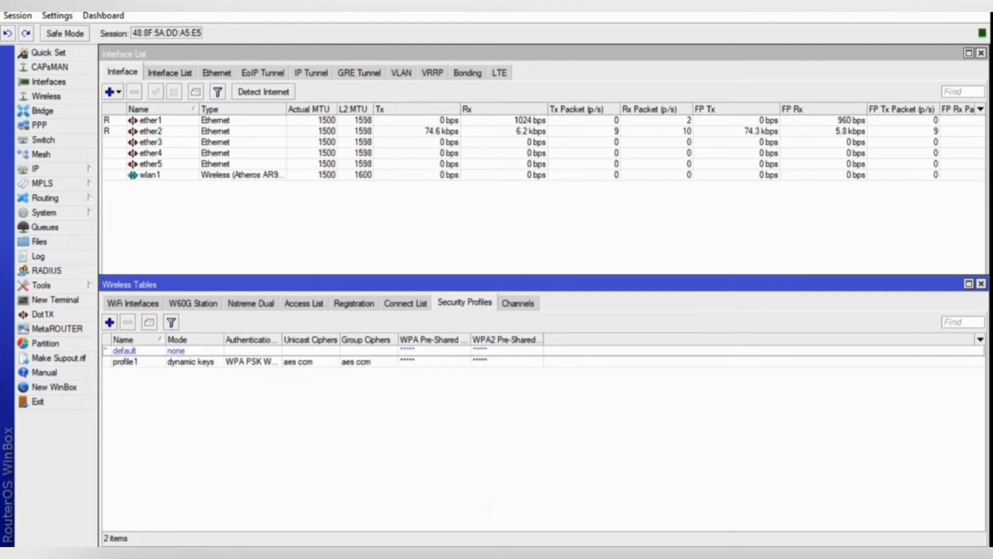
Set wlan1's security profile to profile1 and apply it.
click(132, 303)
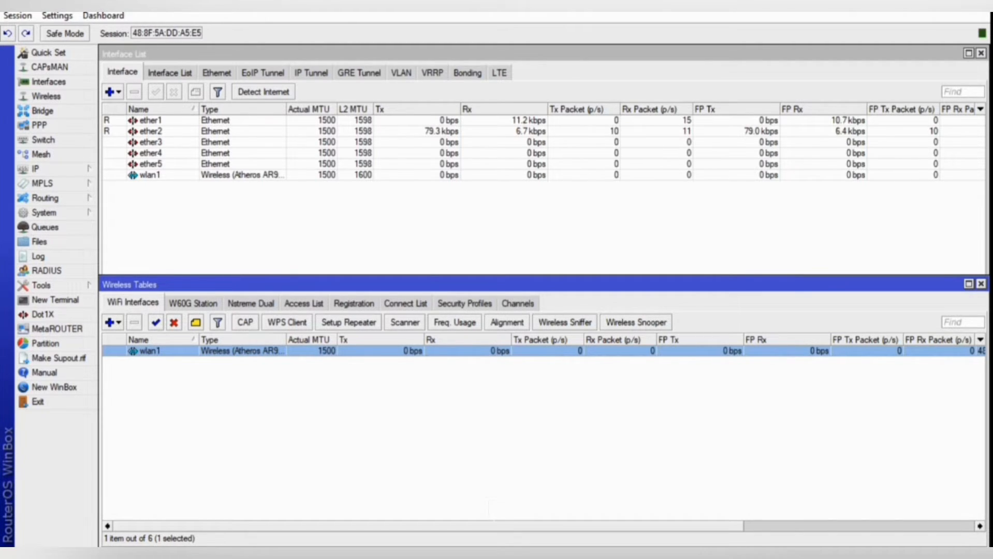
double_click(150, 351)
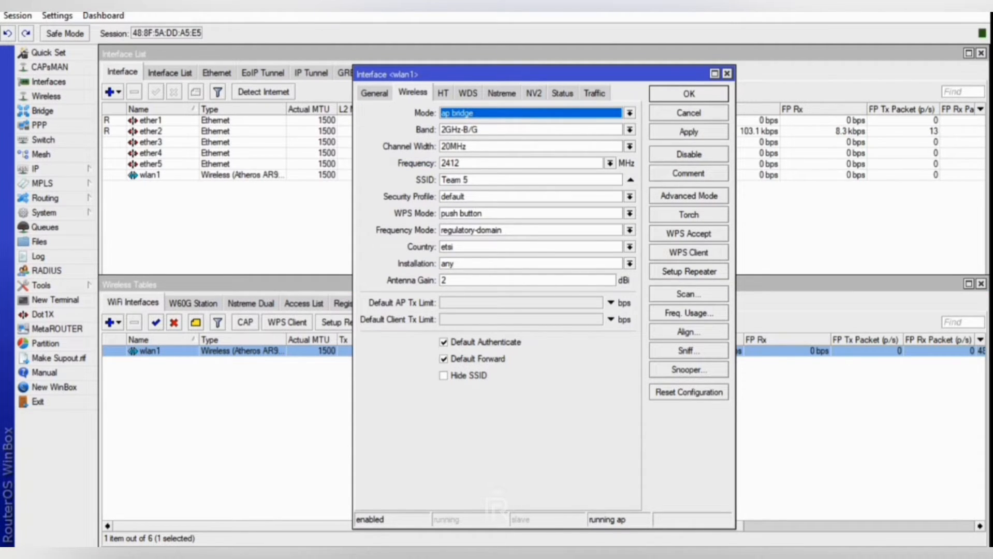
click(630, 197)
key(Return)
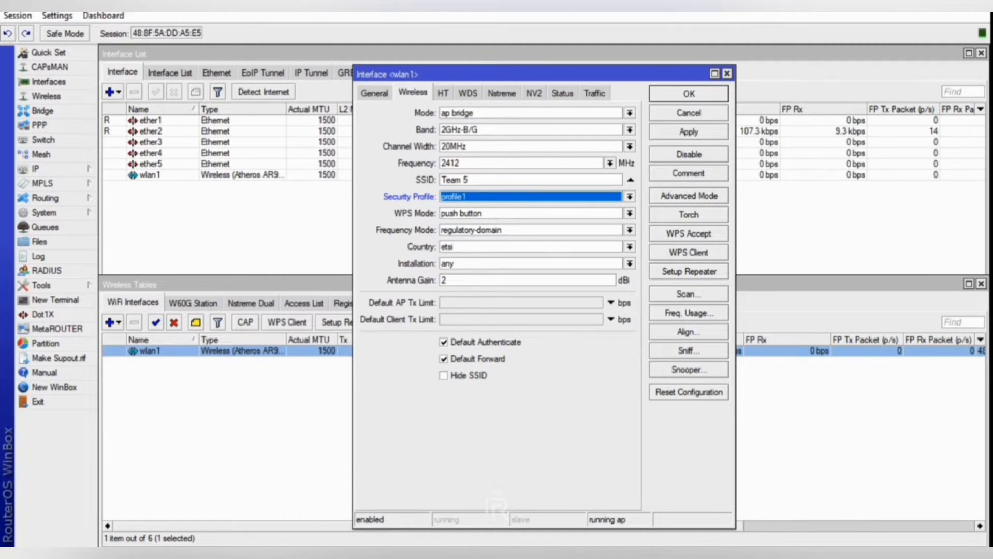
click(689, 131)
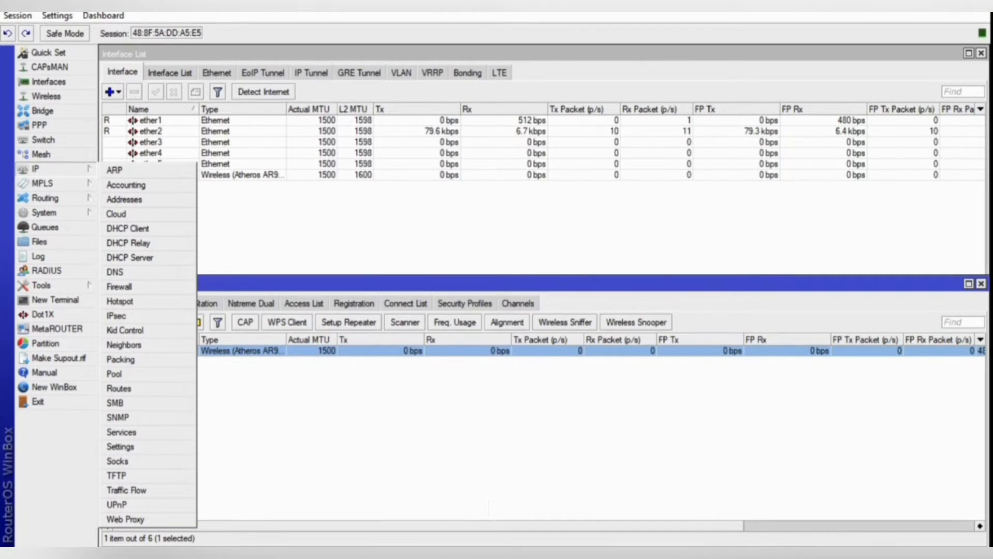
Add the address 192.168.30.1/24 on wlan1 to the address list.
click(125, 199)
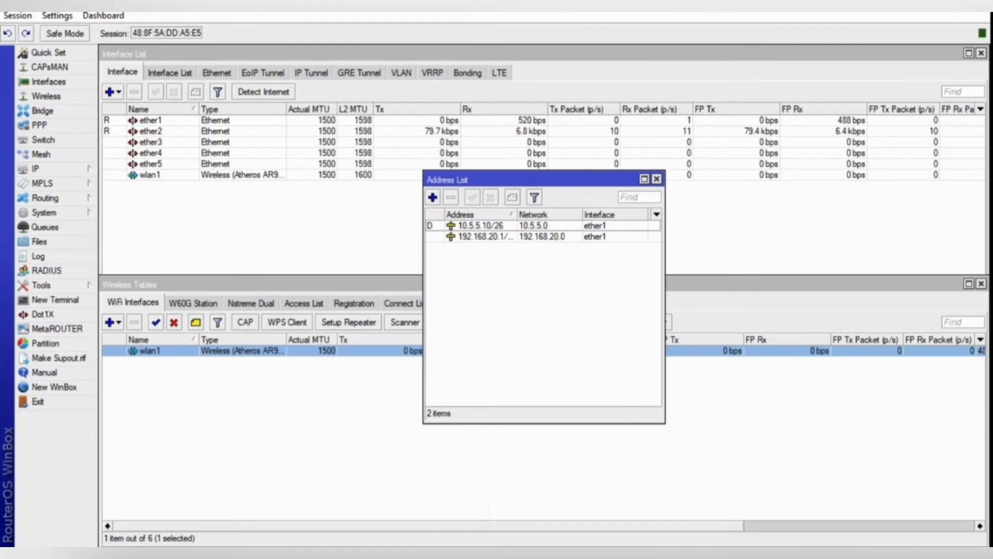
click(432, 197)
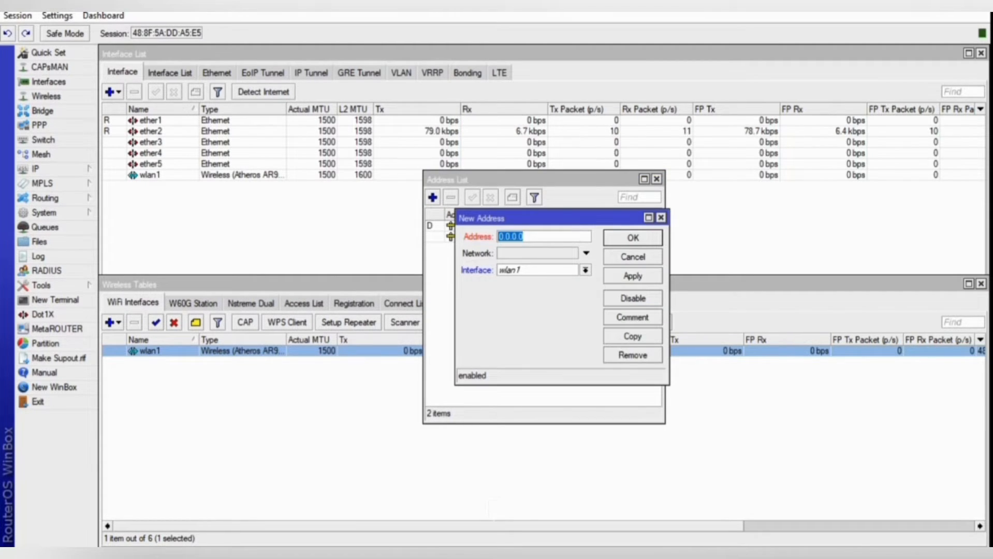
text(192)
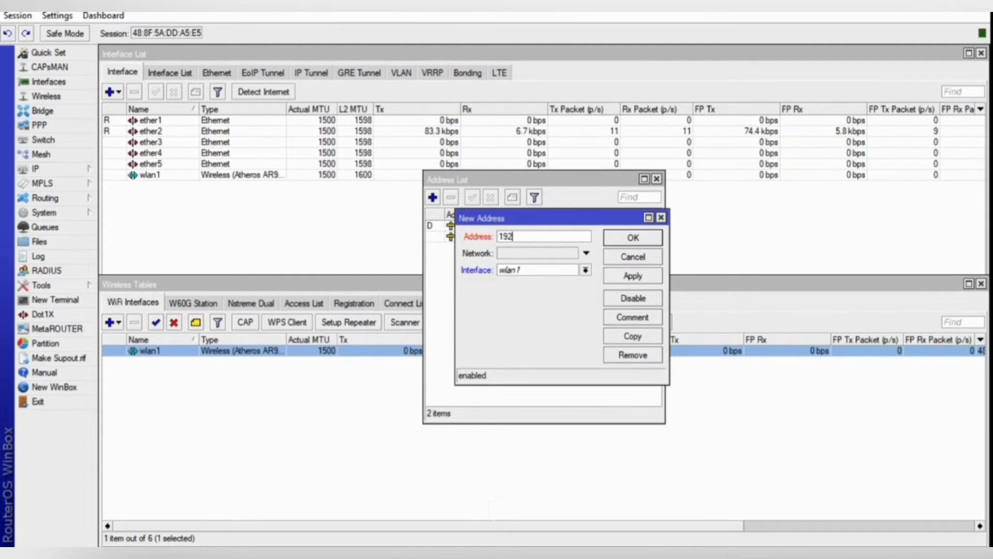
text(.168.)
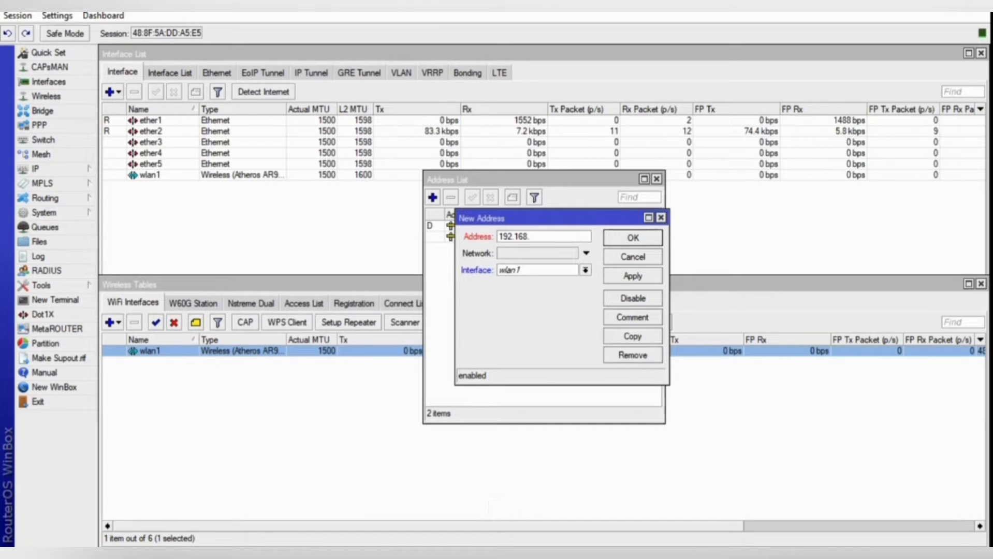
text(30.1/)
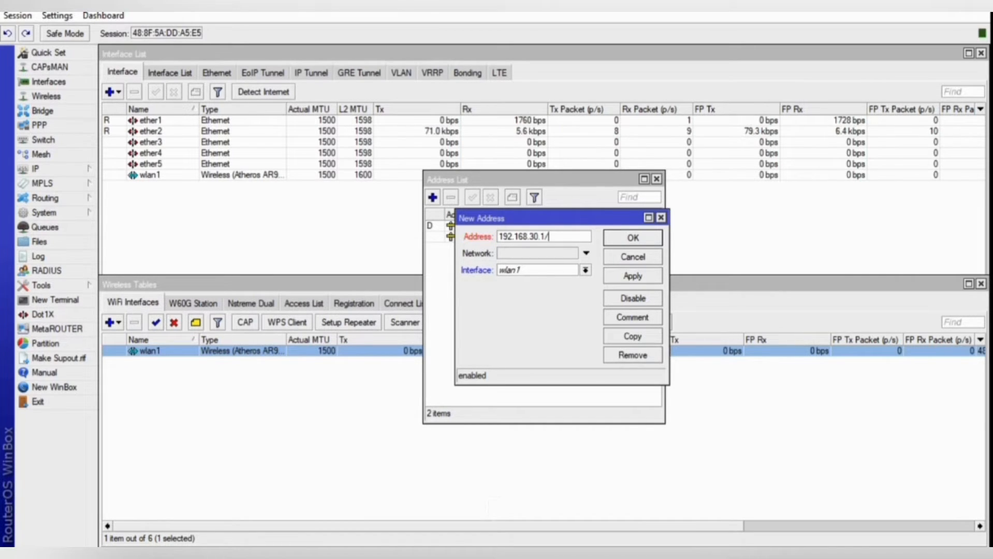
text(24r)
key(BackSpace)
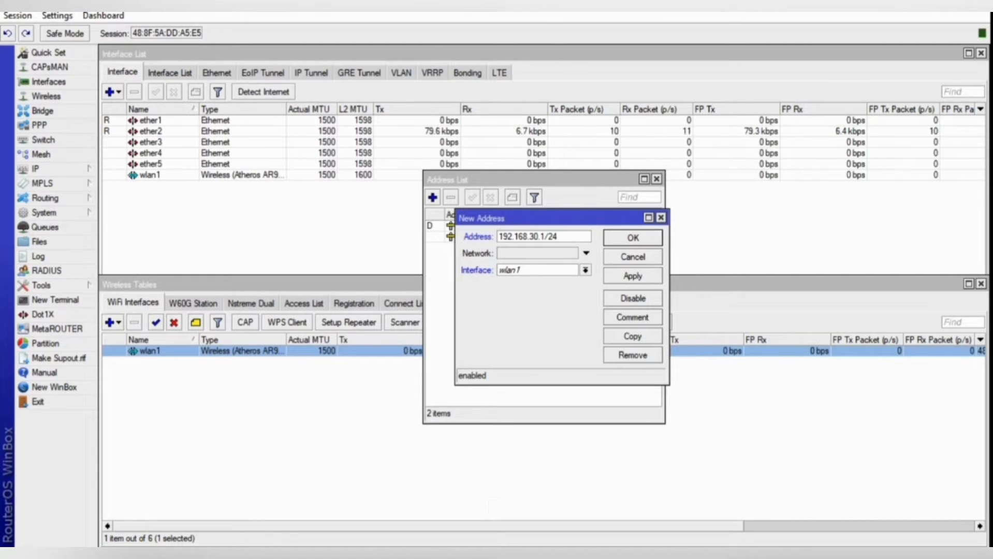
click(633, 275)
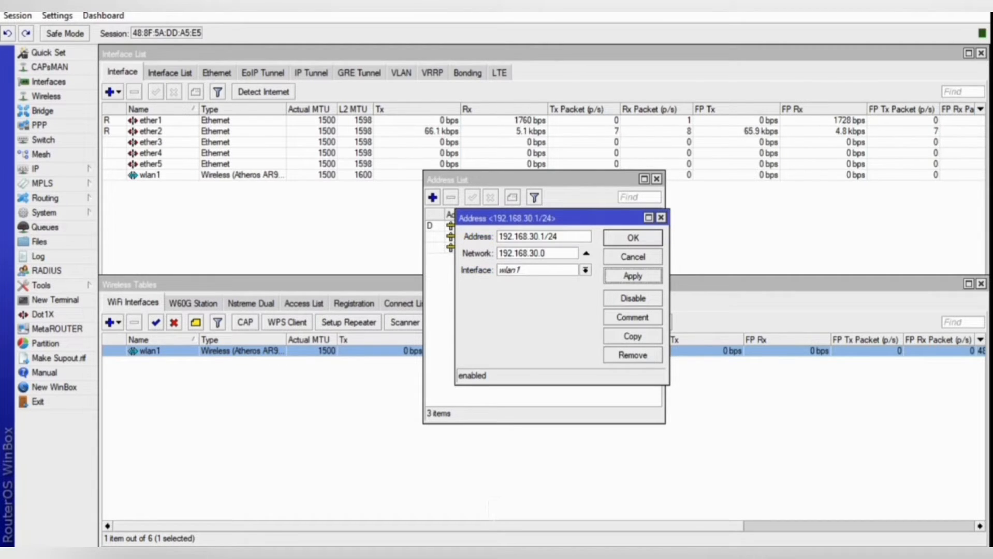
click(633, 238)
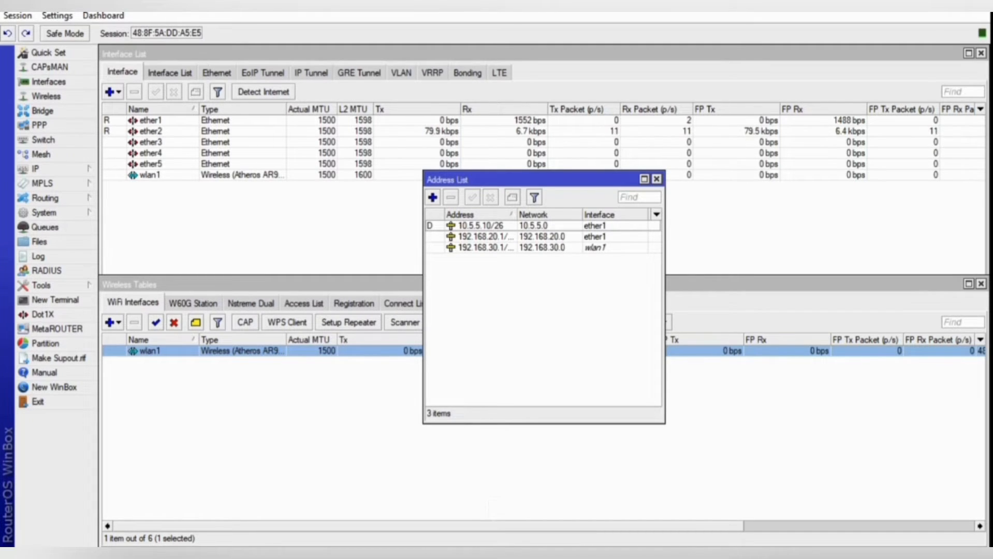
click(46, 169)
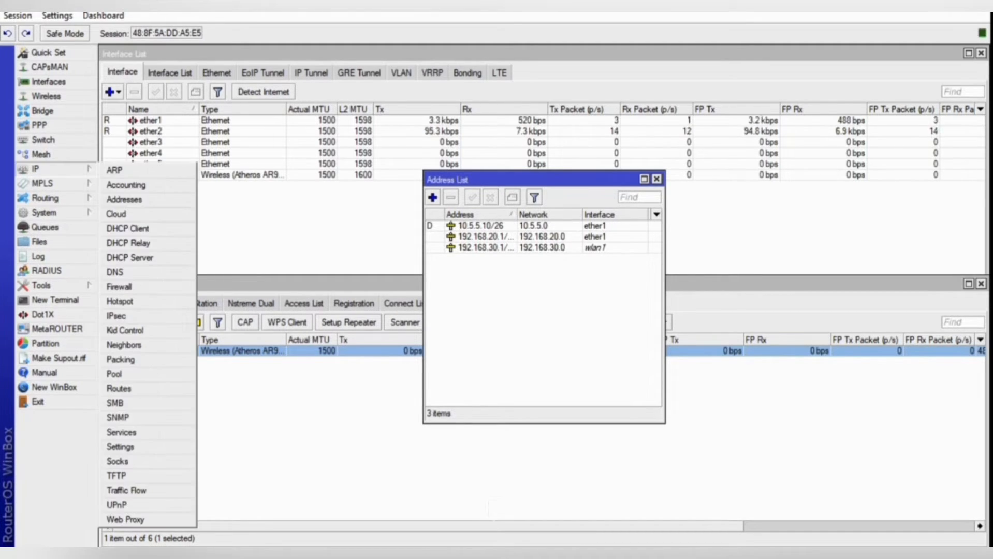
Run DHCP Setup on wlan1 with gateway 192.168.30.1, a shortened pool and default DNS servers.
click(129, 257)
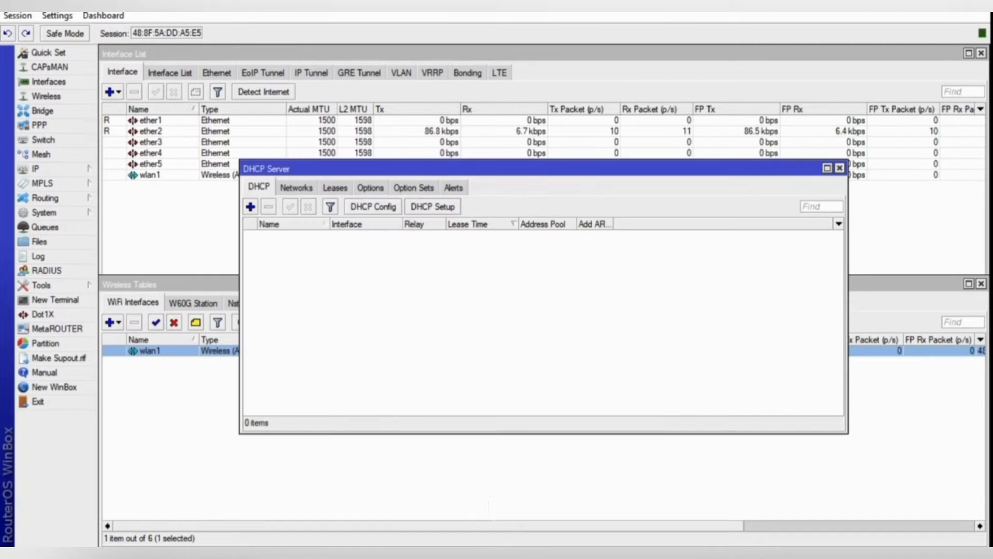
click(433, 206)
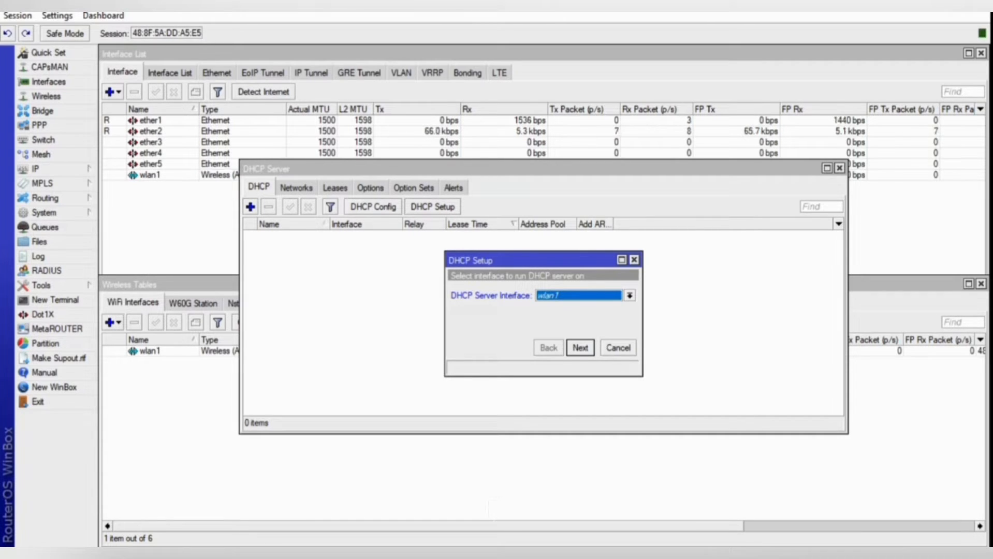
key(Return)
key(Return)
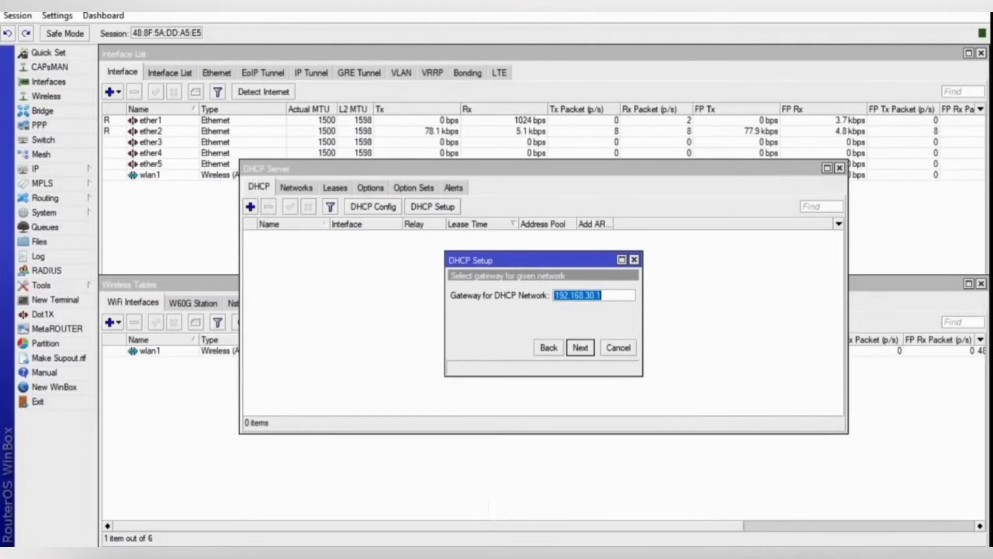
key(Return)
key(Right)
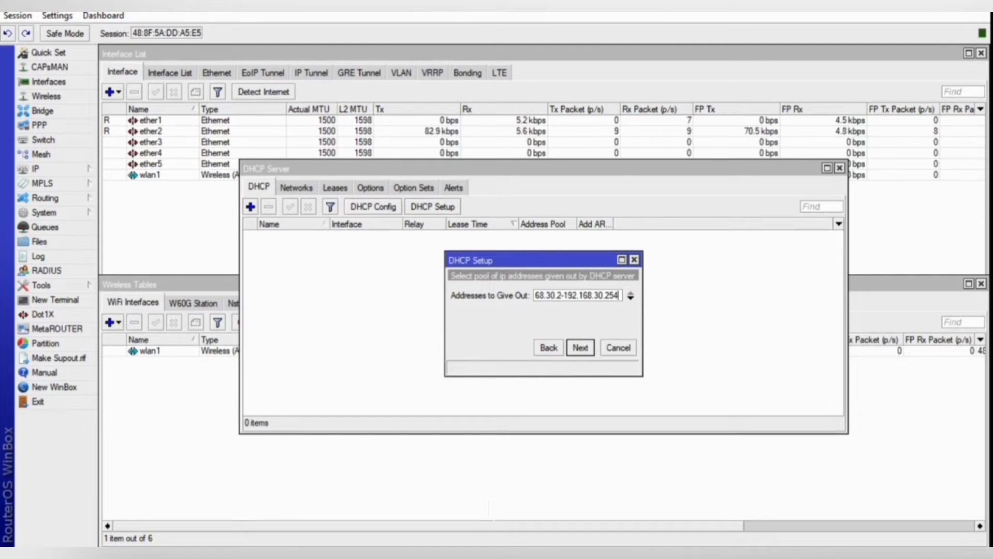
key(BackSpace)
key(BackSpace)
text(0)
key(Return)
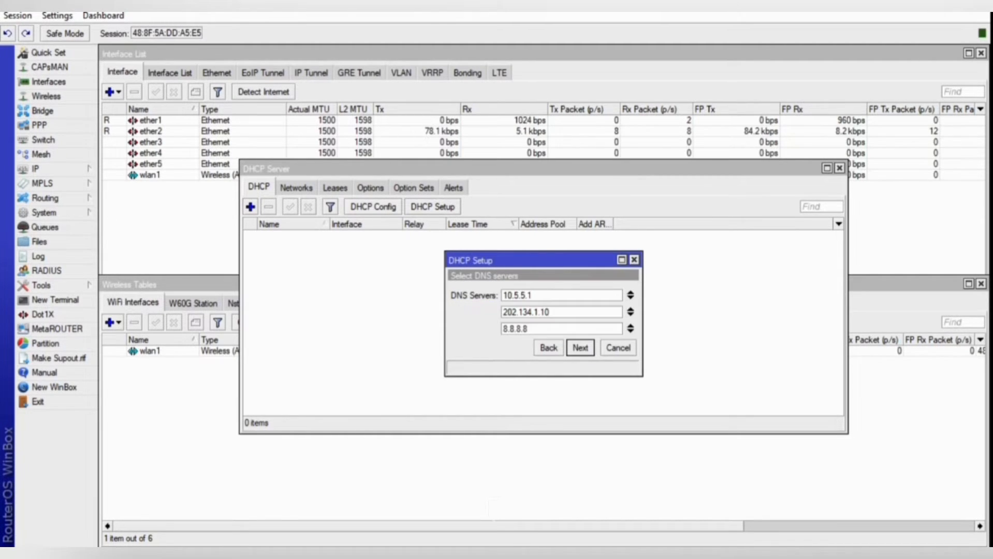
key(Return)
key(Return)
key(Return)
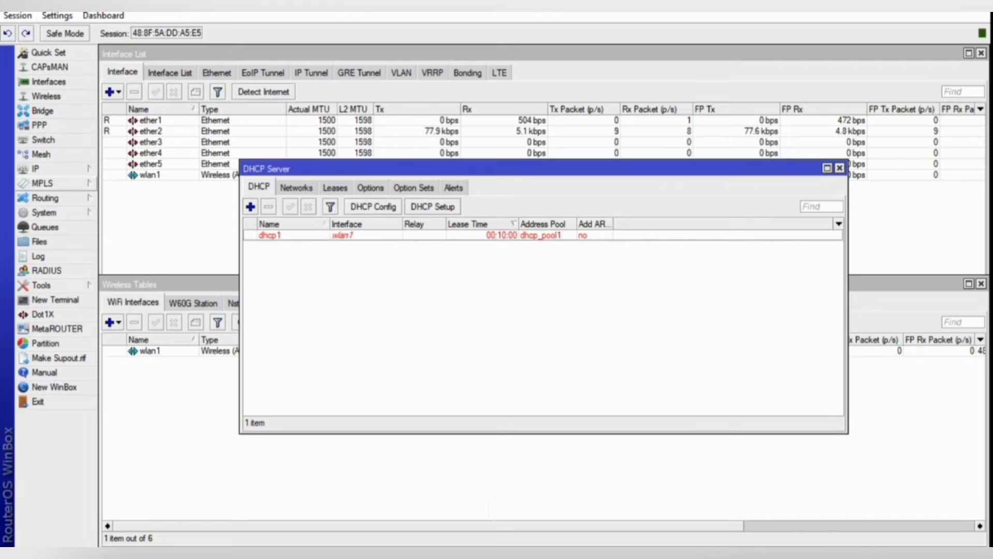
mouse_move(44, 184)
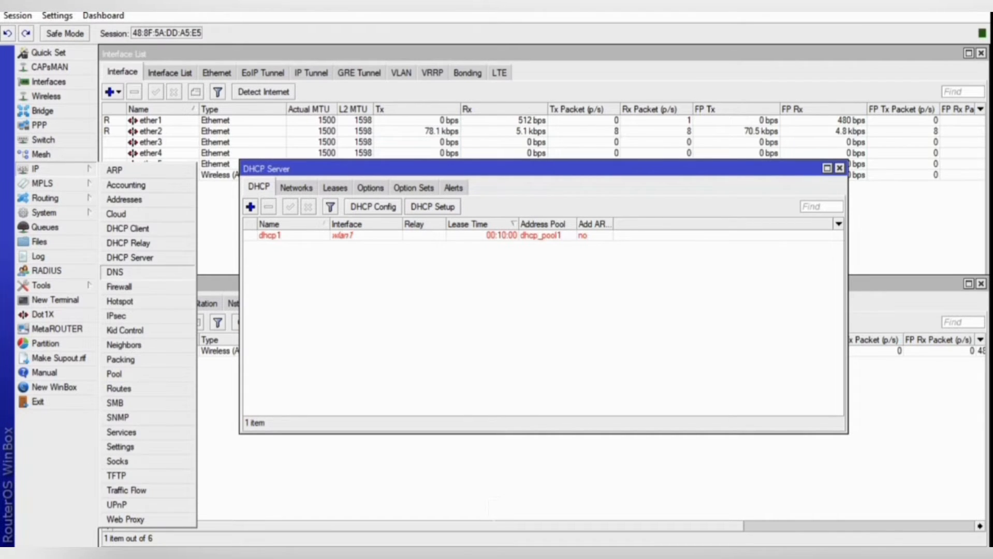
Add a NAT rule with action masquerade, then close the DHCP Server window.
click(119, 285)
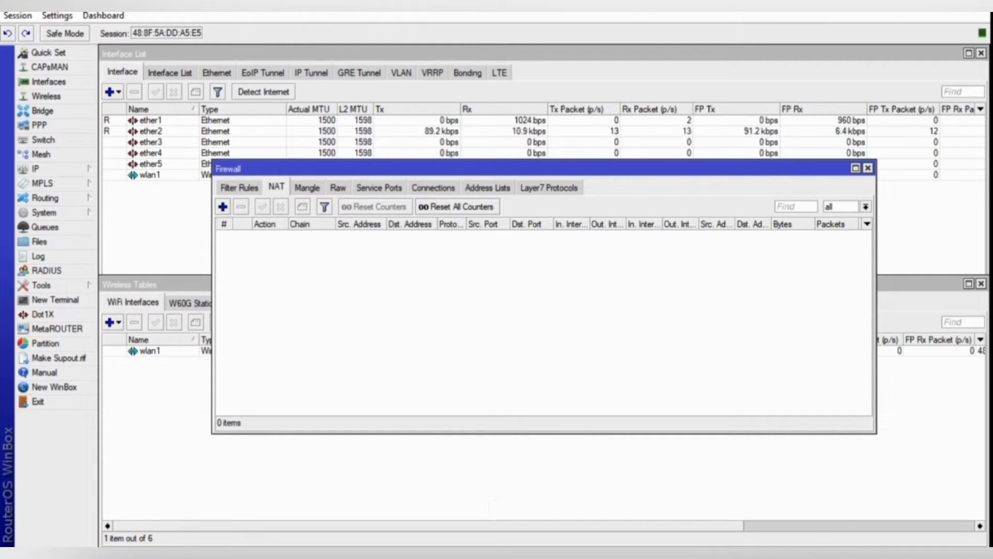
click(223, 206)
click(542, 149)
click(579, 169)
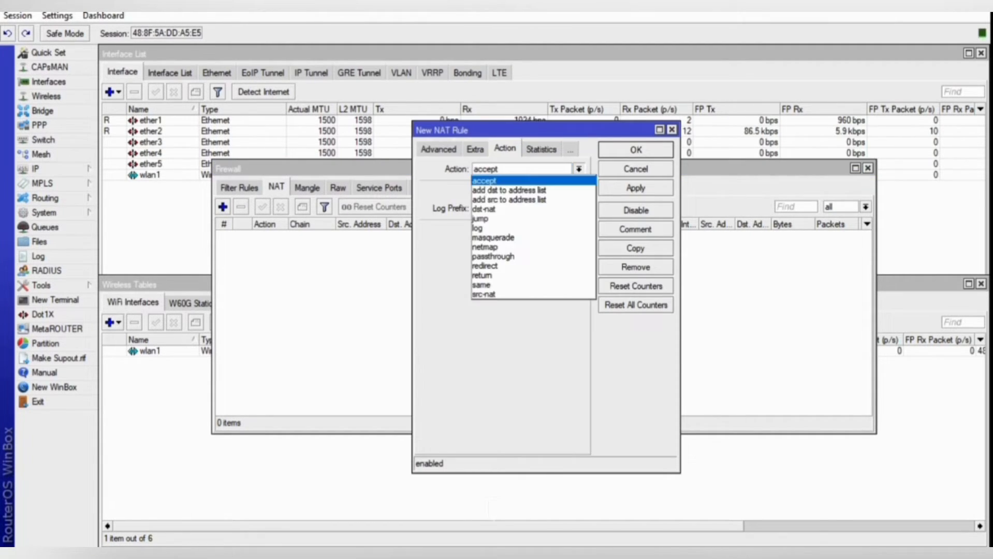
click(518, 247)
click(636, 150)
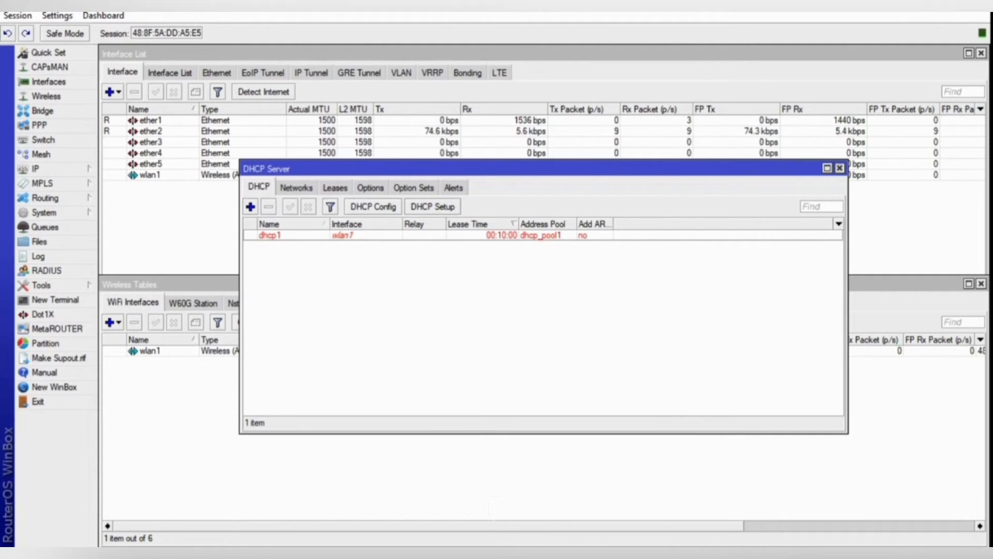
click(839, 168)
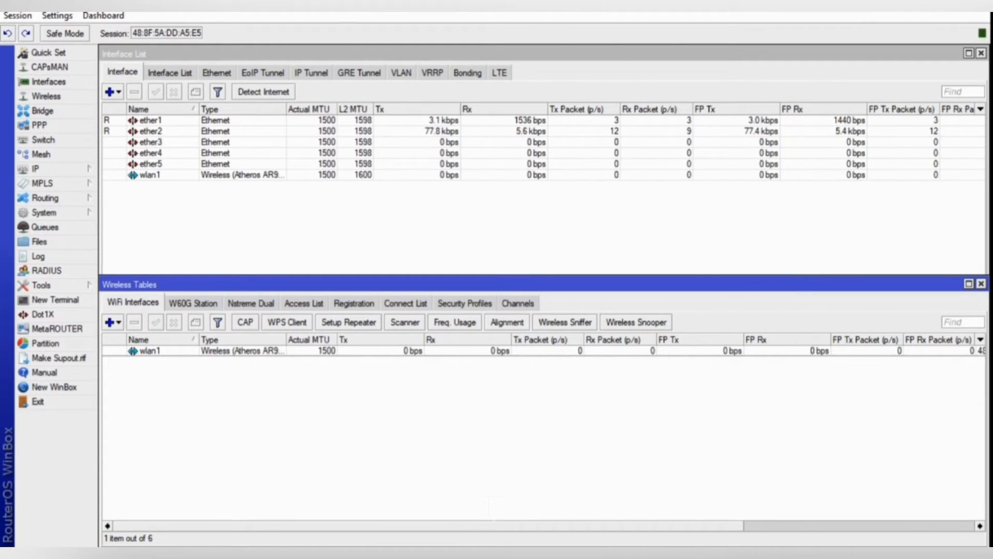
Open the Ethernet adapter's Internet Protocol Version 4 (TCP/IPv4) properties in Network Connections.
mouse_move(879, 536)
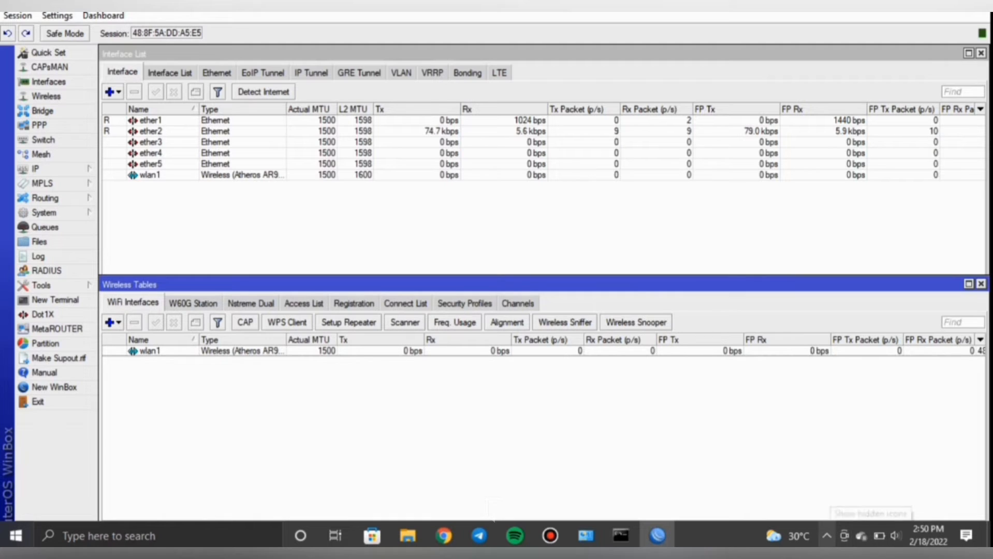
click(827, 536)
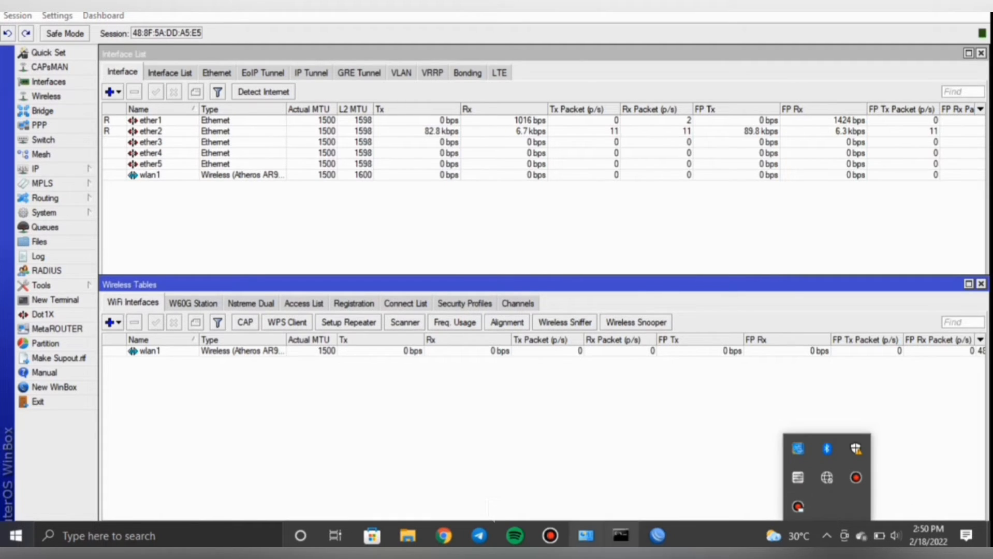
click(586, 536)
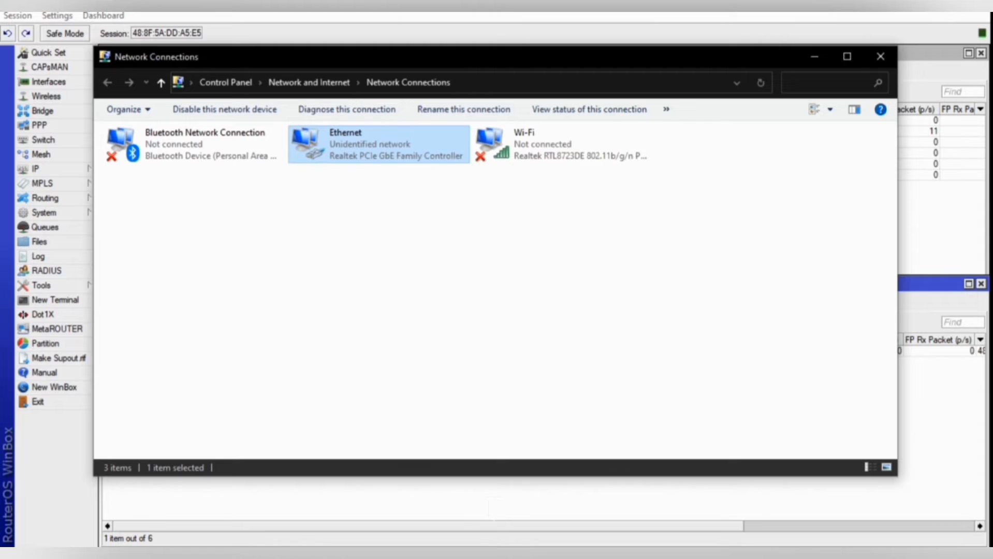
right_click(375, 144)
click(420, 281)
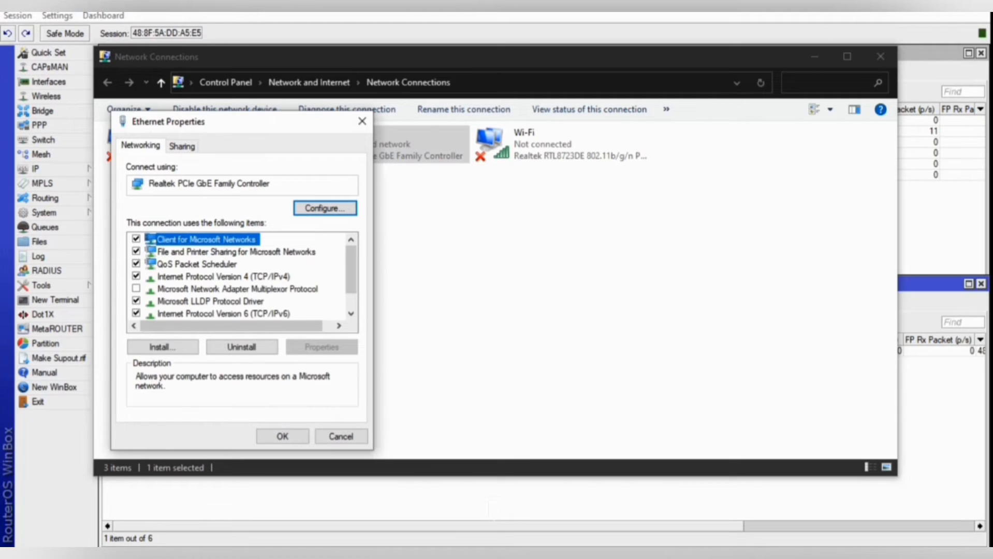
double_click(223, 277)
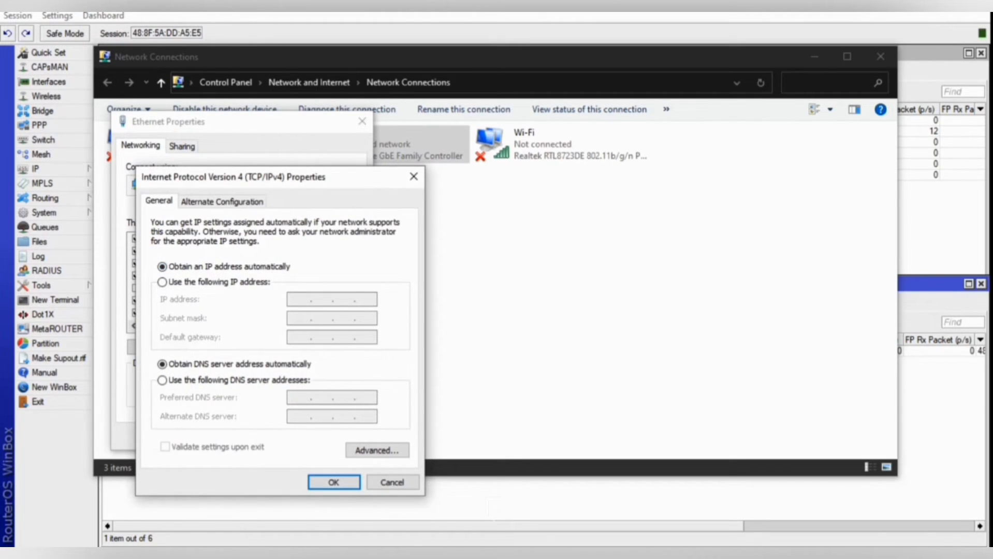
Use static IP 192.168.20.10, mask 255.255.255.0 and gateway 192.168.20.1.
click(162, 282)
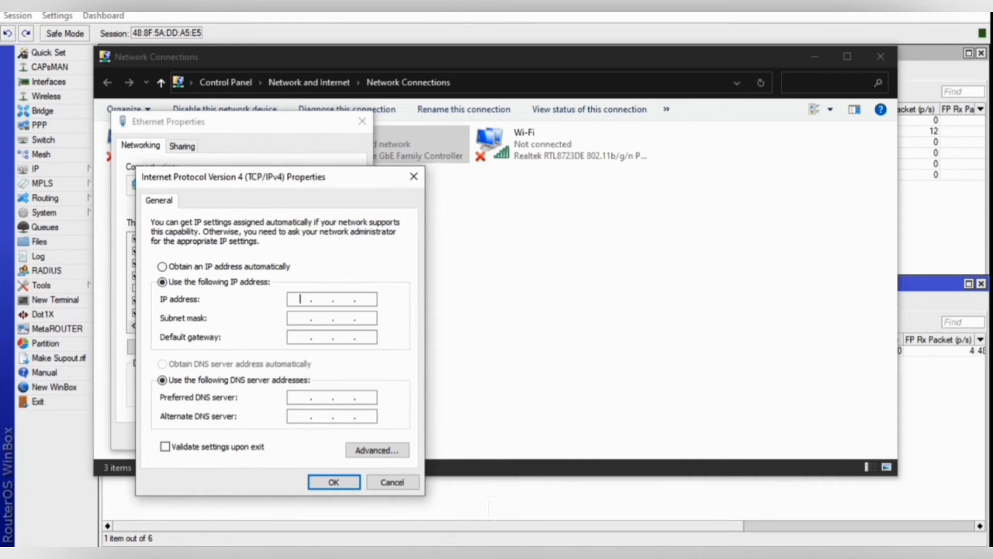
text(192.168.20.10)
key(Tab)
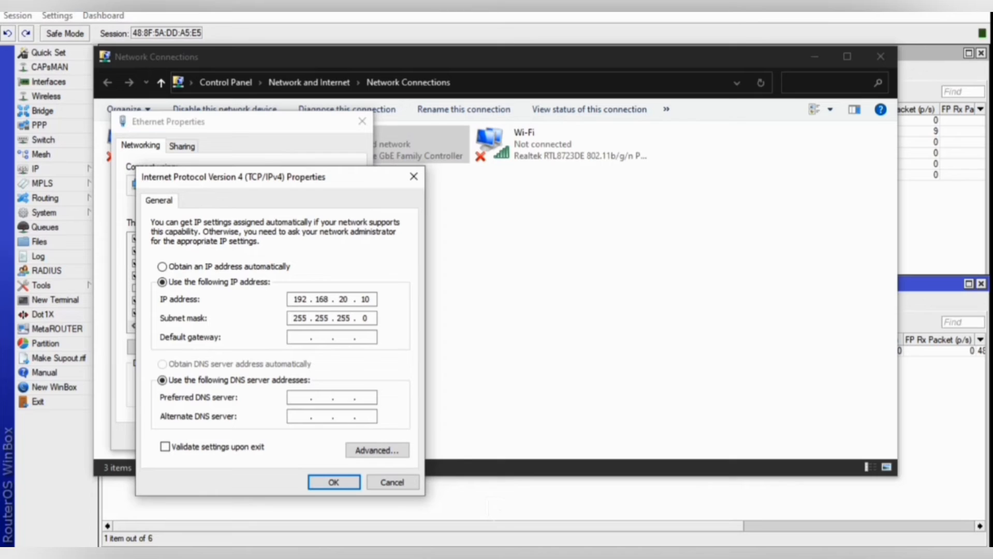
click(300, 398)
click(300, 337)
text(192 . 168 . 20 . 1)
Set DNS servers 202.134.10.1 and 8.8.8.8 and confirm the IPv4 settings.
key(Tab)
text(8)
key(BackSpace)
text(202 . 134 . 10 . 1)
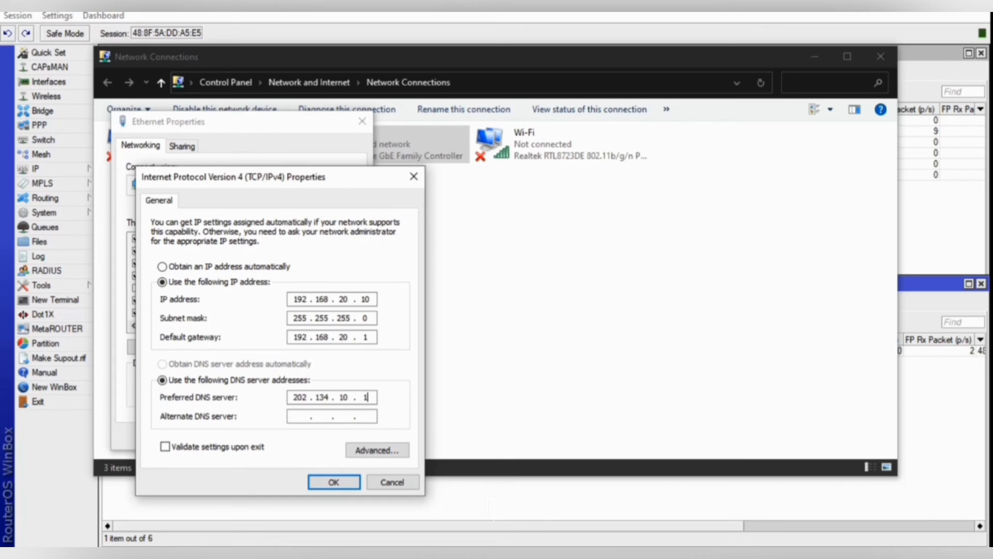
key(Tab)
text(8.)
text(8.8.)
text(8 . 8 . 8 . 8)
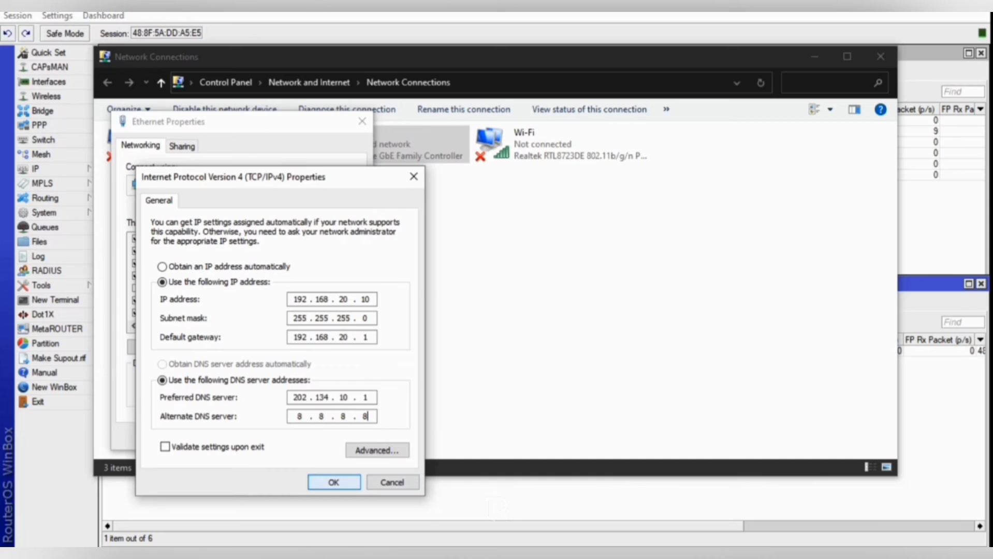
key(Return)
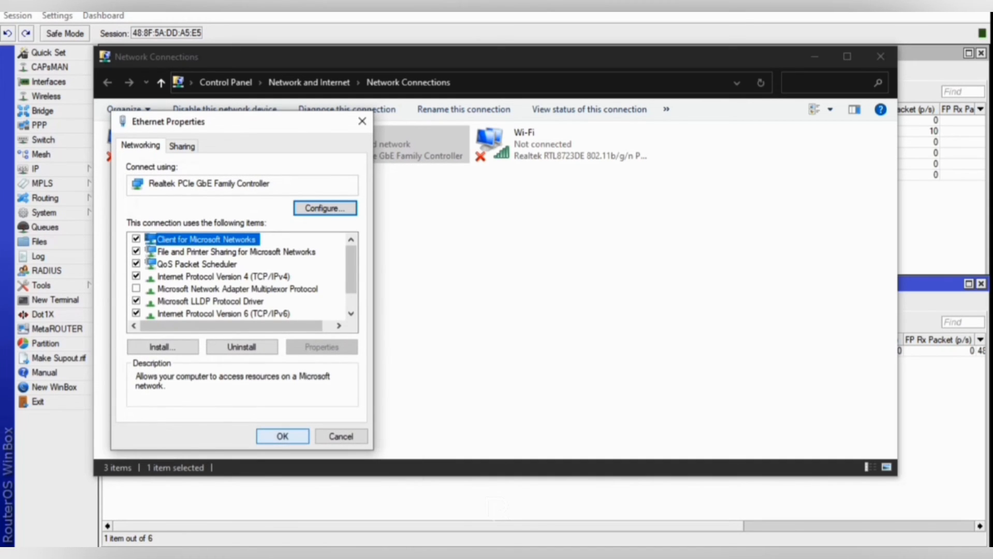
Confirm the Ethernet static IPv4 properties, minimise WinBox, and maximise Chrome as it loads youtube.com.
click(282, 437)
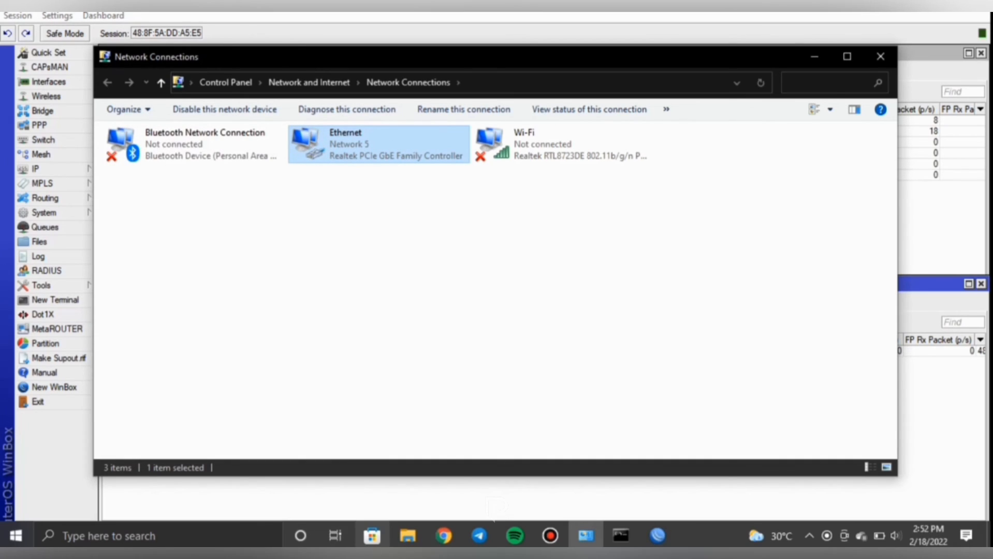
mouse_move(444, 536)
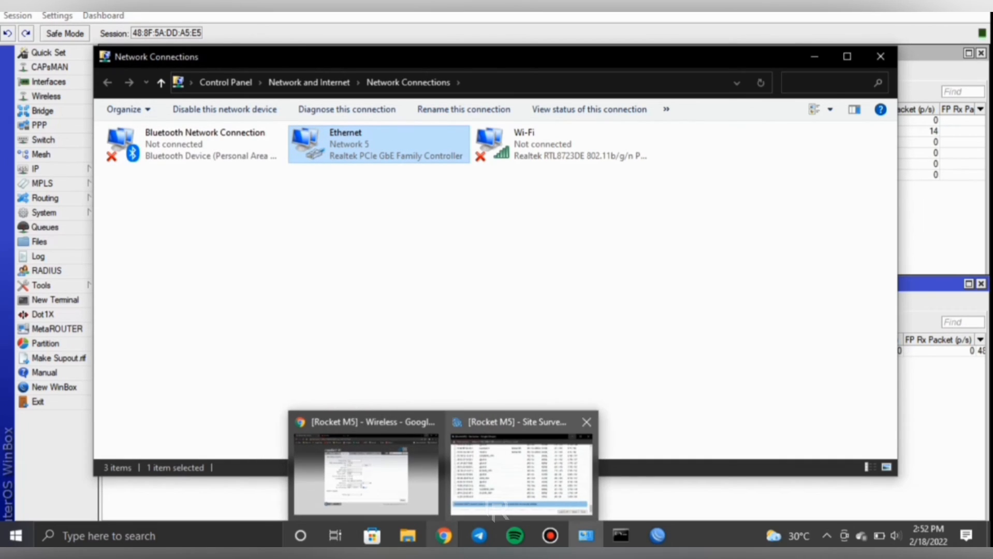
mouse_move(521, 474)
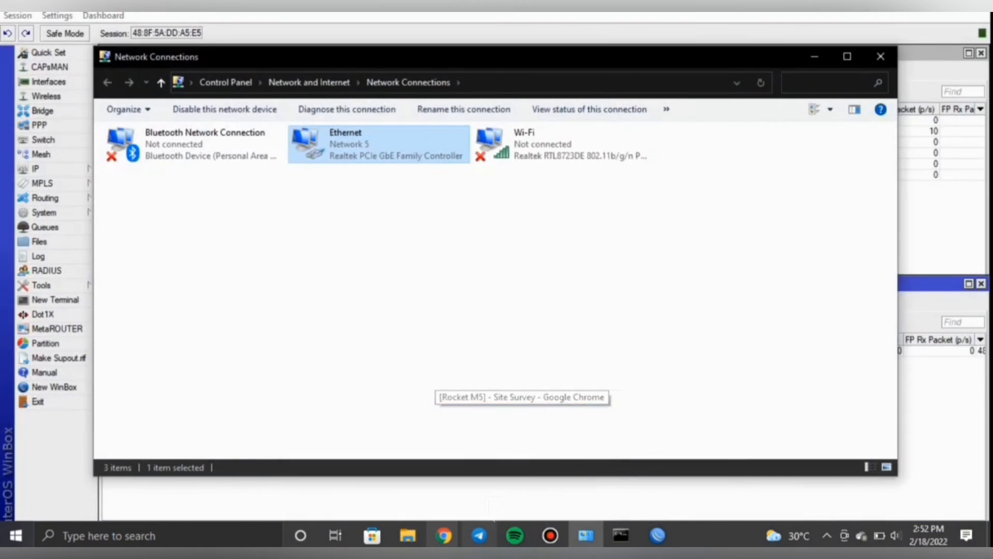
click(910, 4)
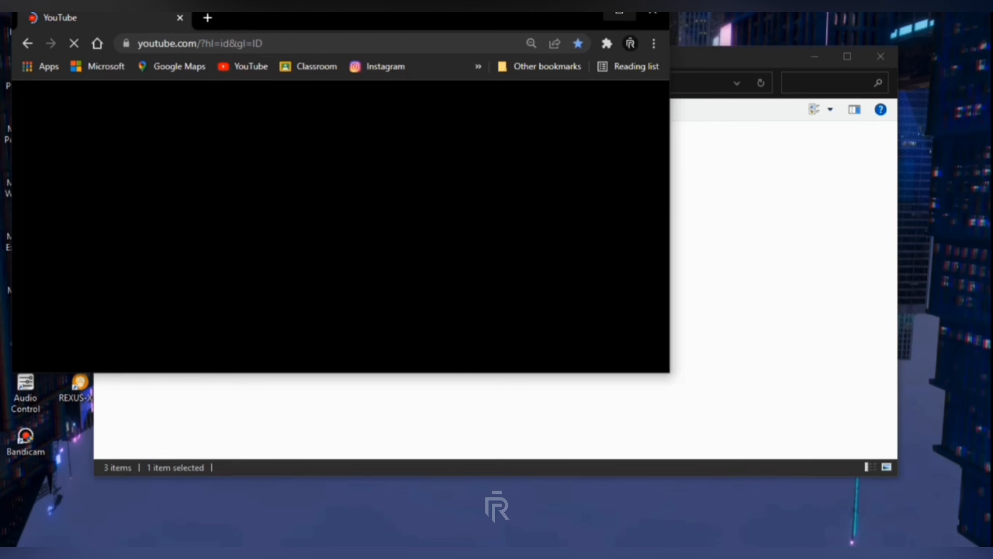
click(620, 17)
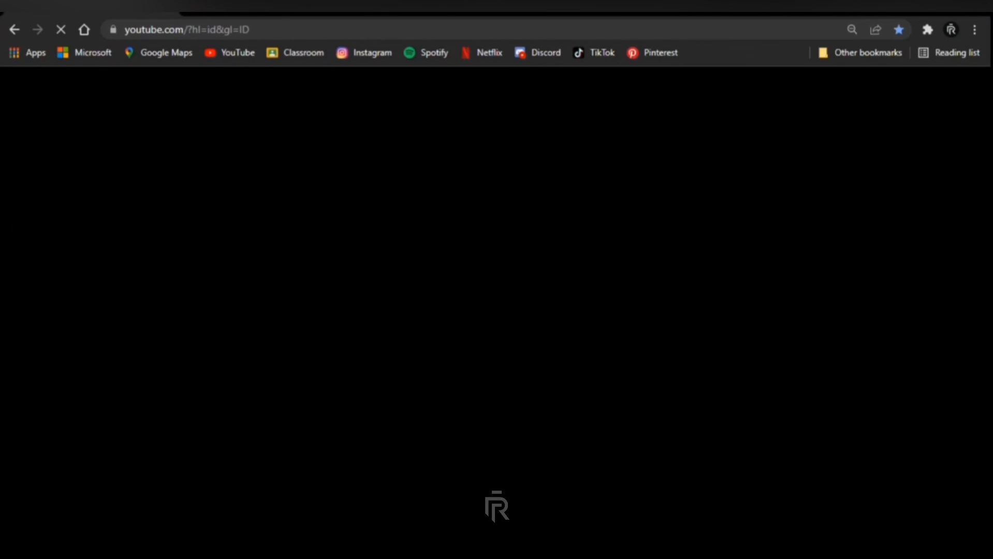